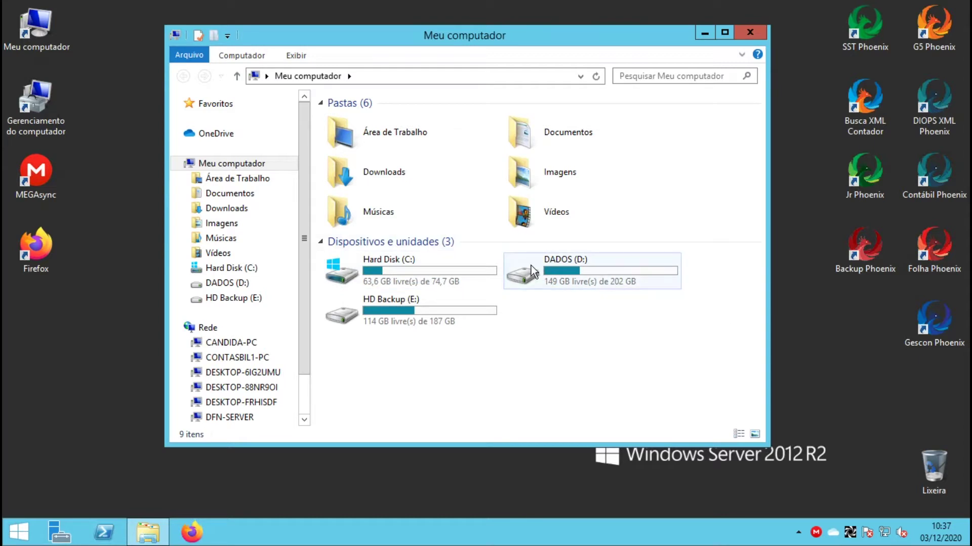
Browse to C:\Usuários\Administrador\OneDrive on the server
{"action": "left_click", "coordinate": [563, 272]}
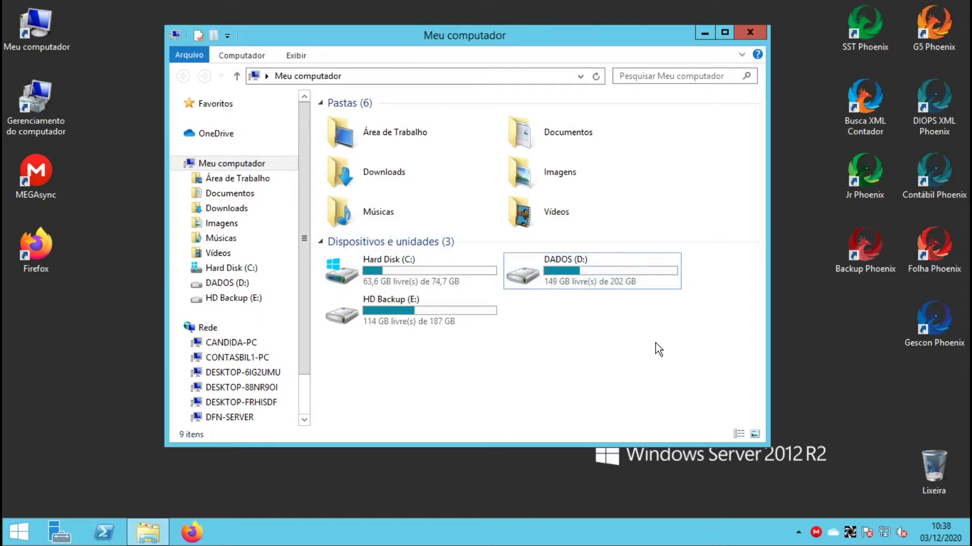
{"action": "double_click", "coordinate": [369, 274]}
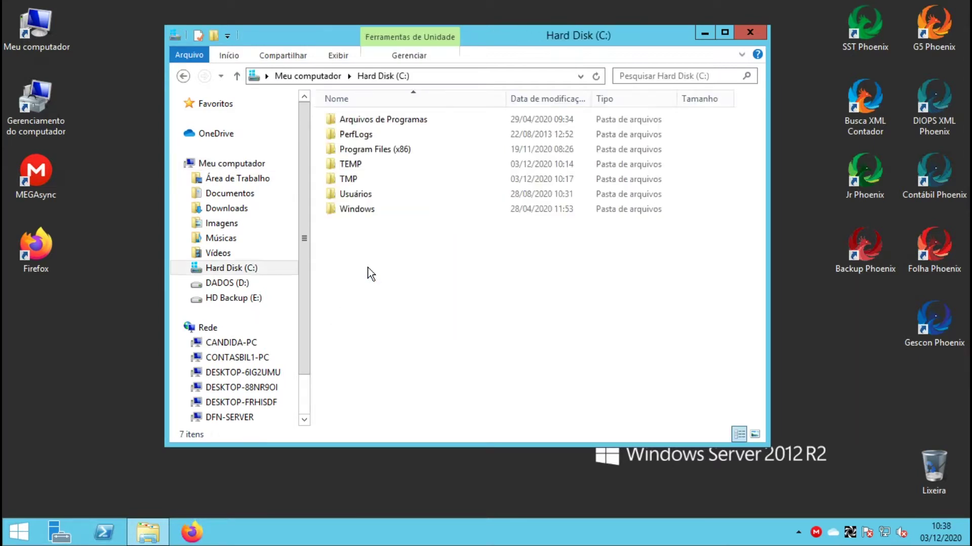
{"action": "double_click", "coordinate": [338, 195]}
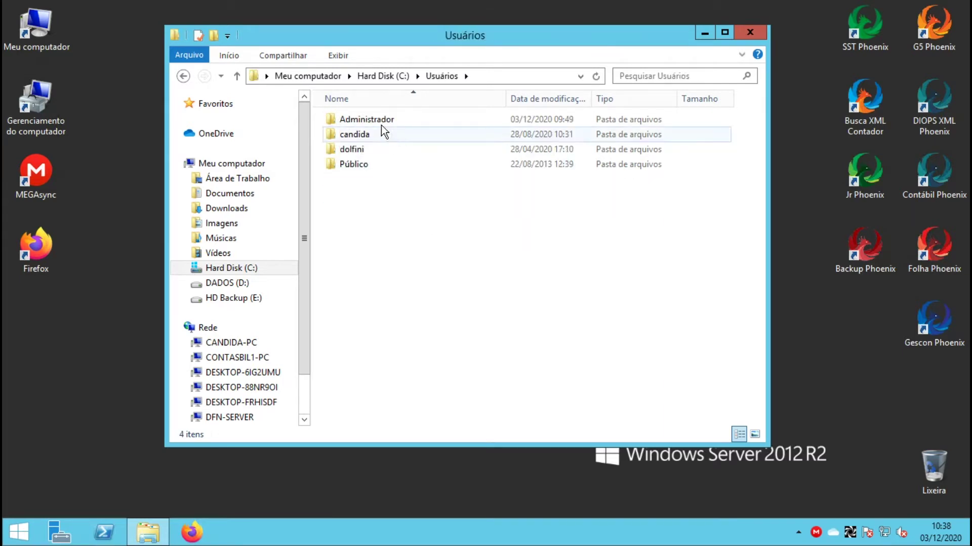
{"action": "double_click", "coordinate": [382, 125]}
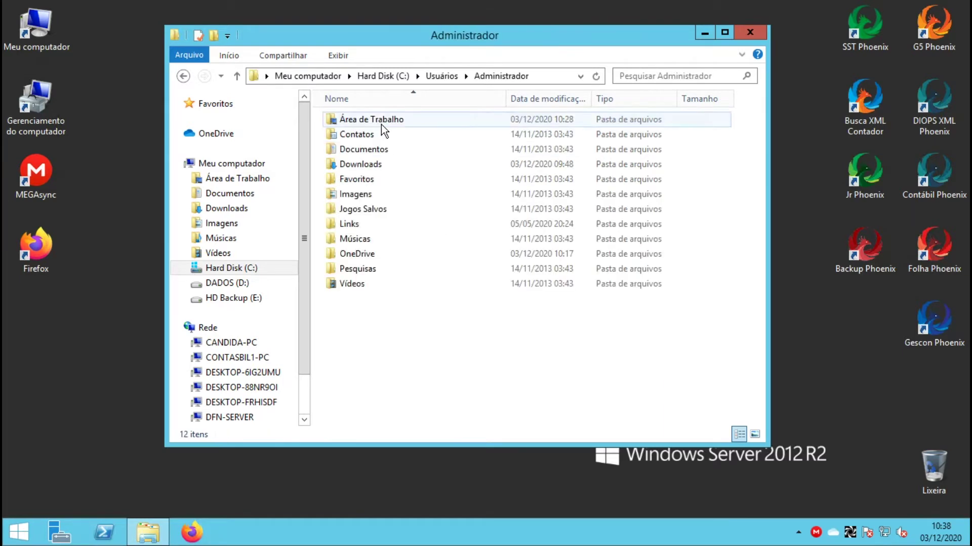
{"action": "double_click", "coordinate": [360, 254]}
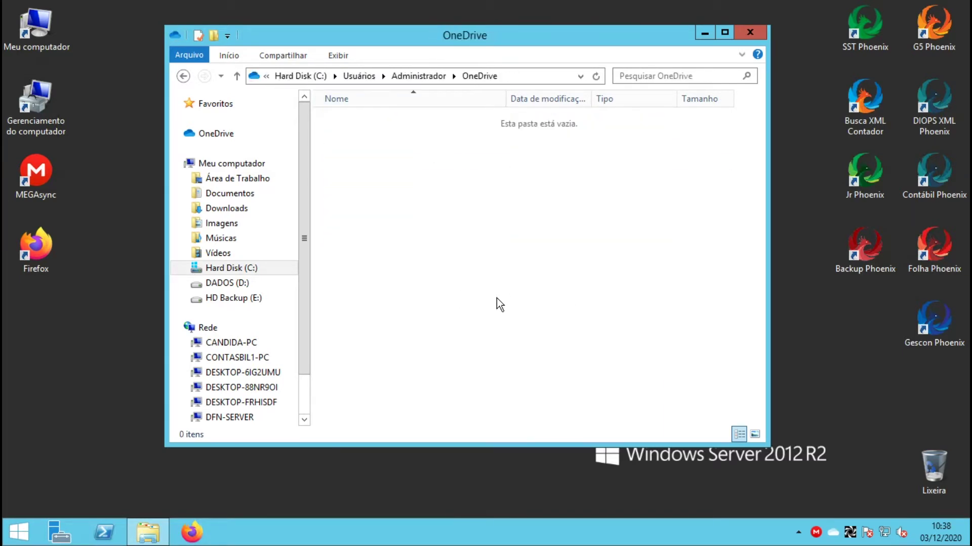
Create a new folder named Teste there, then minimize the remote desktop session
{"action": "right_click", "coordinate": [418, 223]}
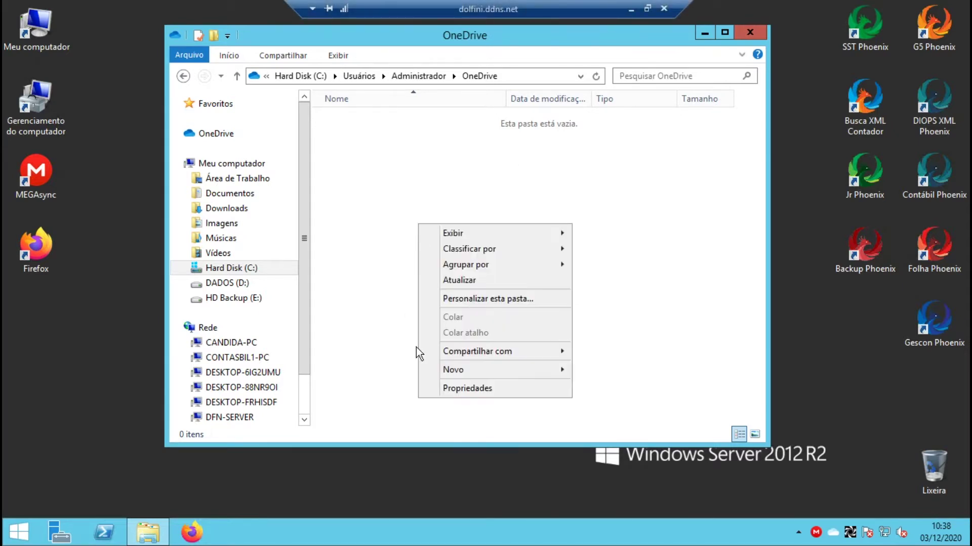
{"action": "mouse_move", "coordinate": [491, 372]}
{"action": "left_click", "coordinate": [597, 372]}
{"action": "type", "text": "Teste"}
{"action": "left_click", "coordinate": [597, 372]}
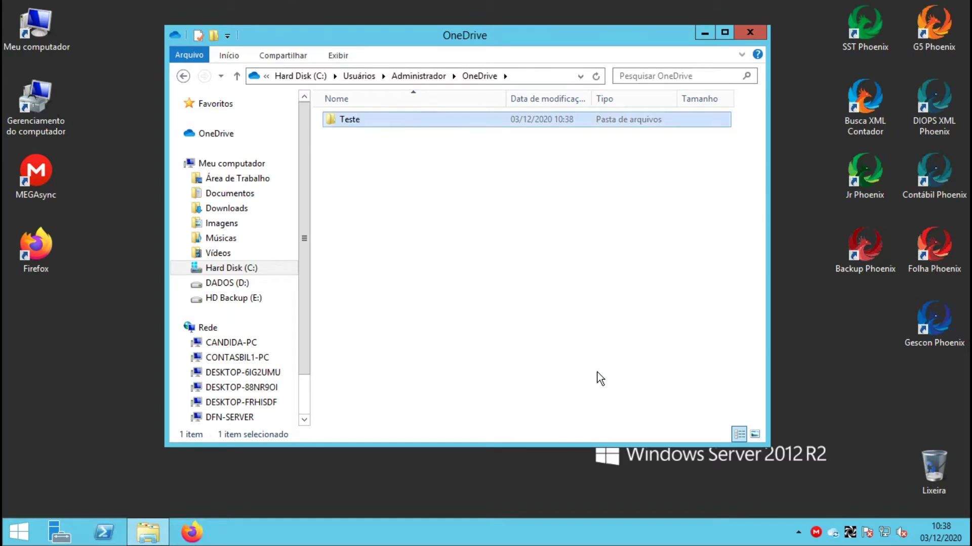
{"action": "mouse_move", "coordinate": [586, 6]}
{"action": "left_click", "coordinate": [629, 8]}
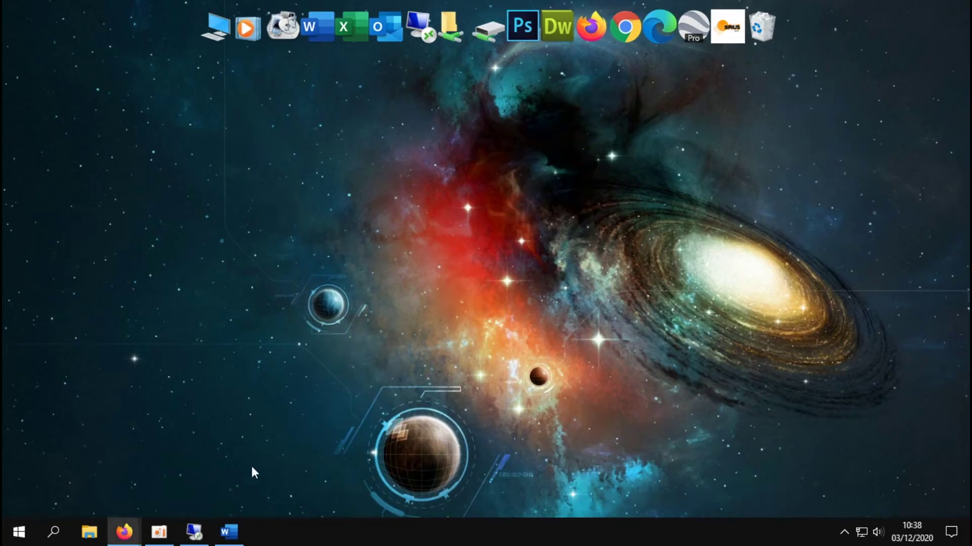
On OneDrive web, create a subfolder named teste inside Teste, go back, and minimize the browser
{"action": "left_click", "coordinate": [124, 532]}
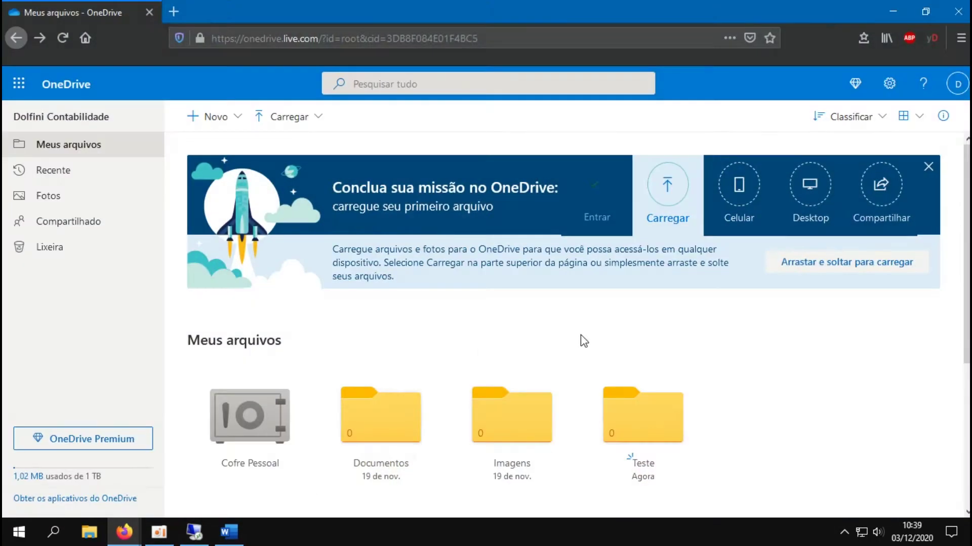
{"action": "left_click", "coordinate": [674, 203]}
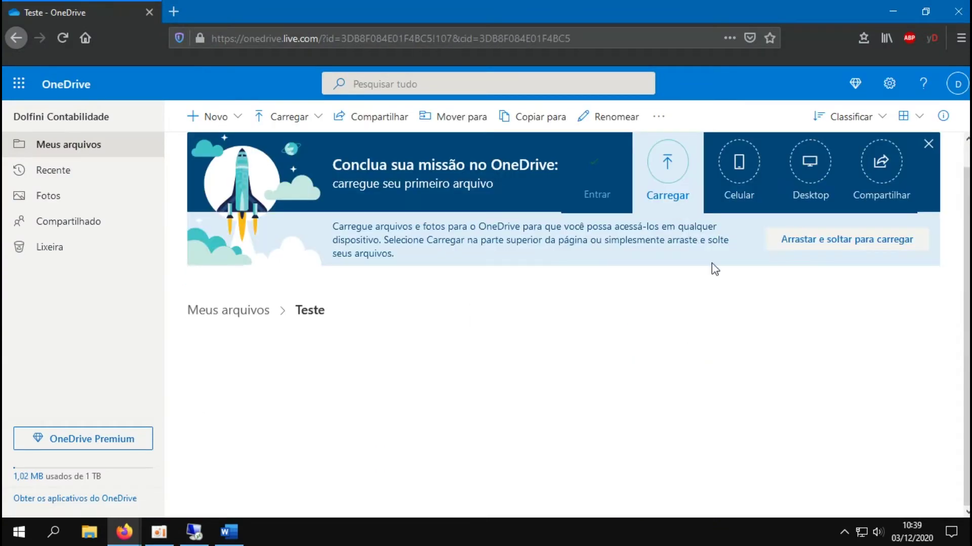
{"action": "right_click", "coordinate": [384, 412]}
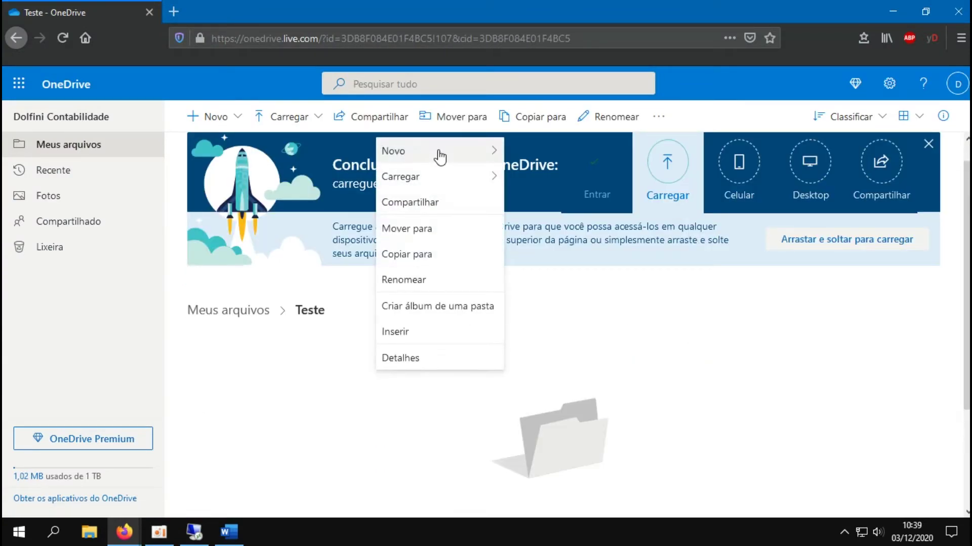
{"action": "mouse_move", "coordinate": [438, 152]}
{"action": "left_click", "coordinate": [527, 152]}
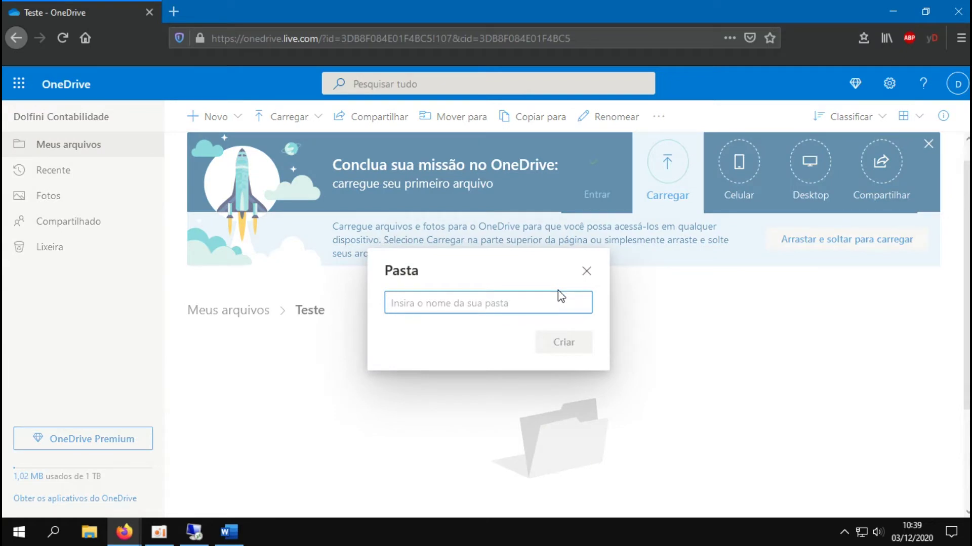
{"action": "type", "text": "teste"}
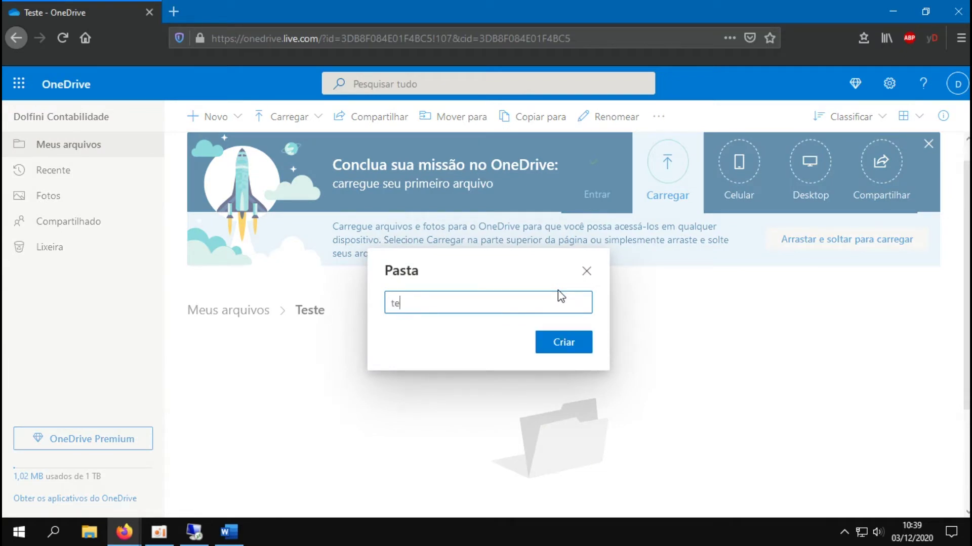
{"action": "left_click", "coordinate": [551, 342]}
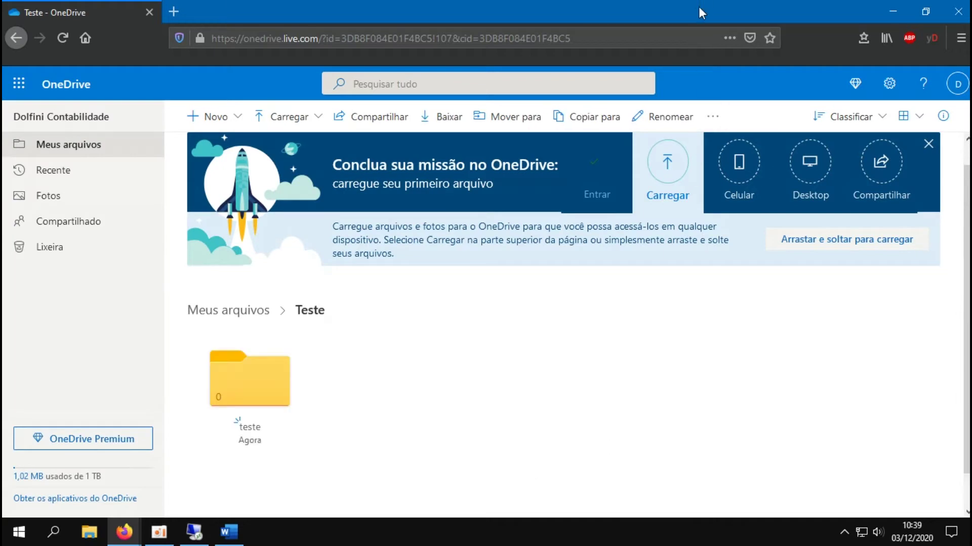
{"action": "key", "text": "alt+Left"}
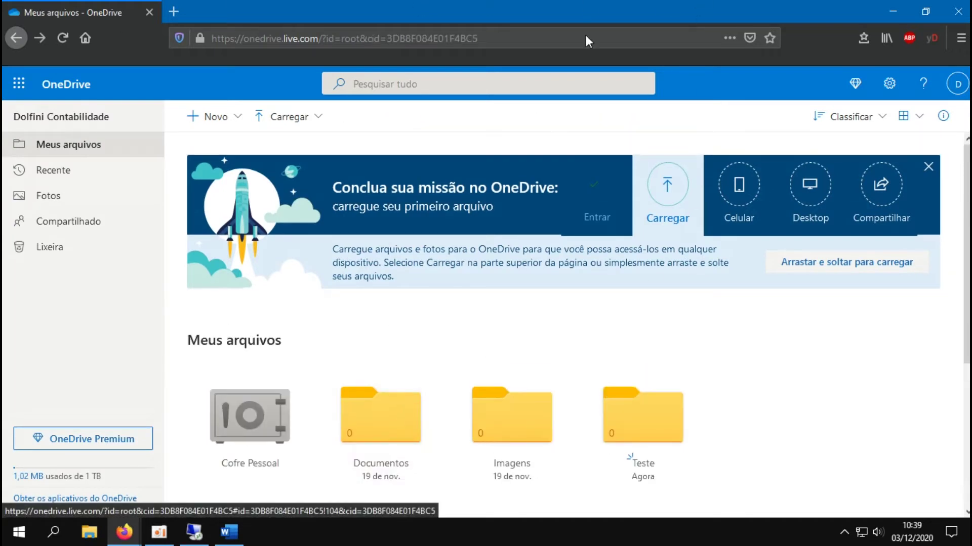
{"action": "left_click", "coordinate": [893, 11]}
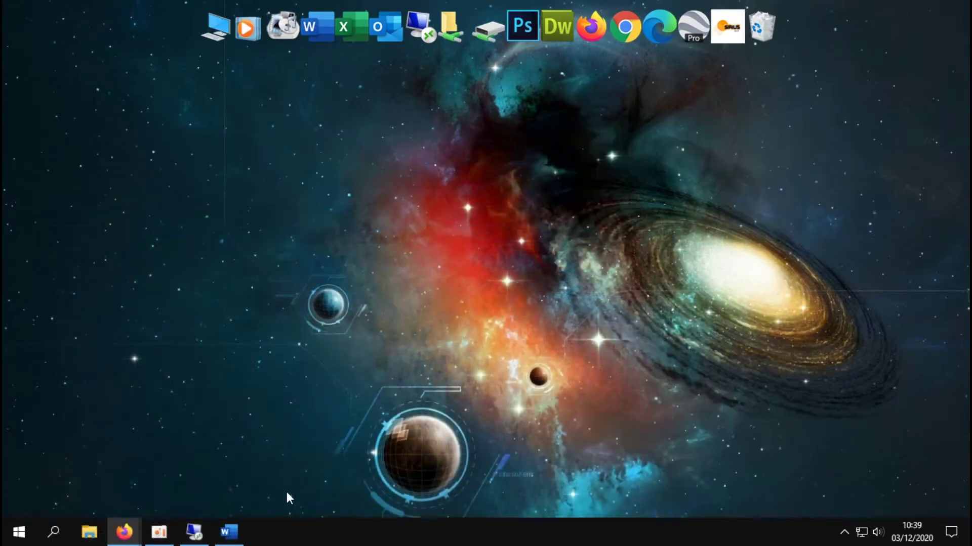
Restore the remote session, check teste synced inside Teste, and return to Meu computador
{"action": "left_click", "coordinate": [194, 532]}
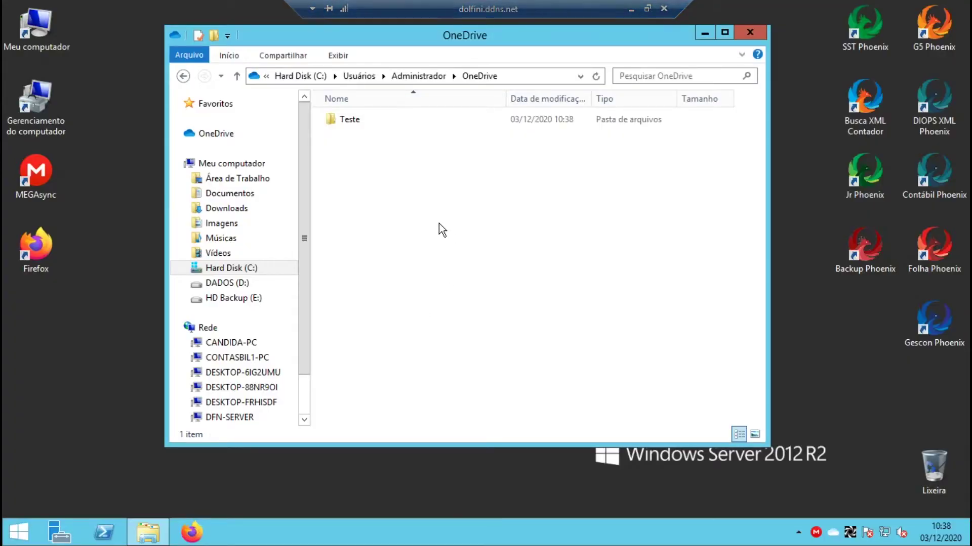
{"action": "double_click", "coordinate": [351, 119]}
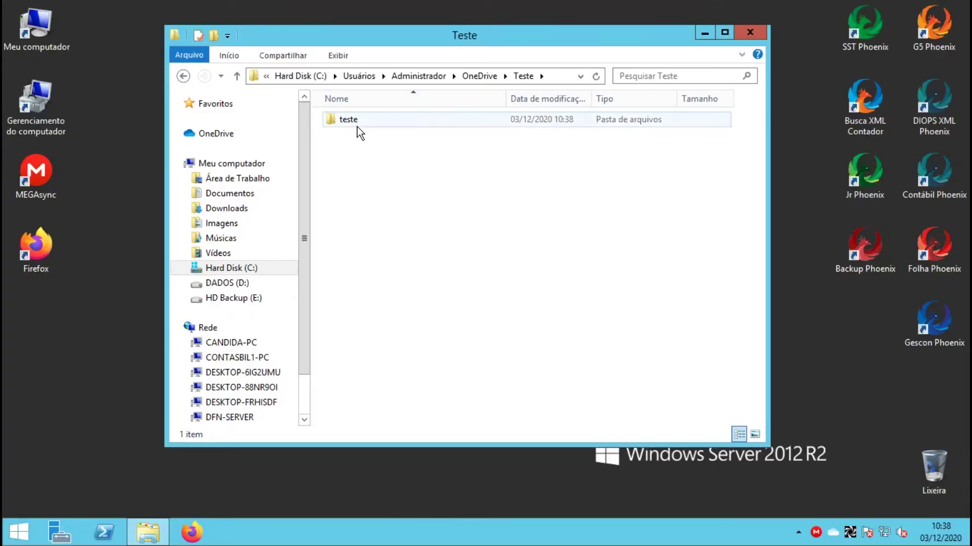
{"action": "key", "text": "BackSpace"}
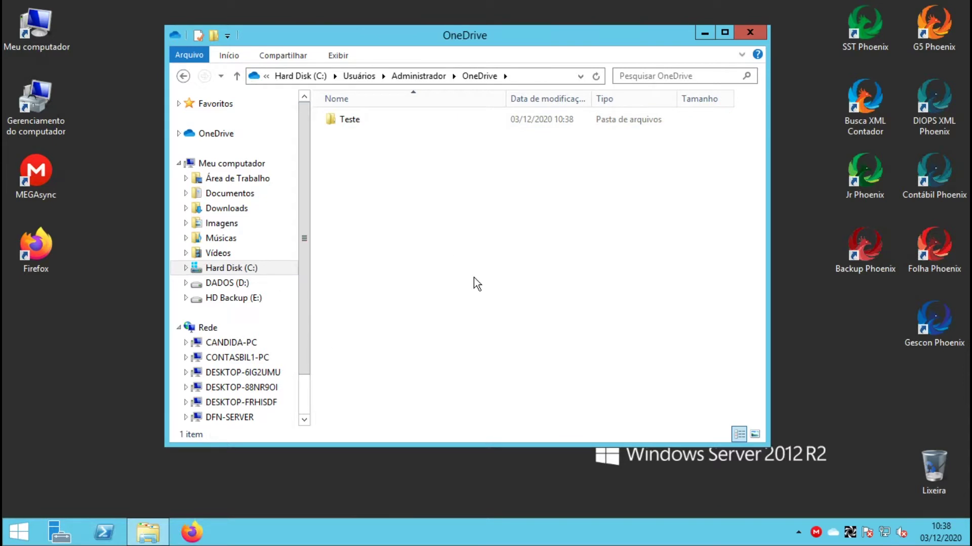
{"action": "key", "text": "BackSpace"}
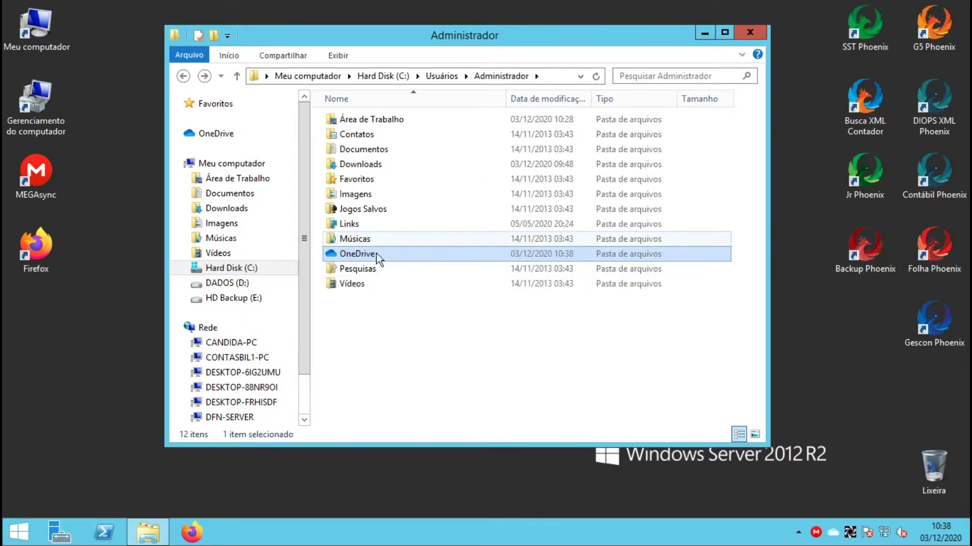
{"action": "key", "text": "BackSpace"}
{"action": "key", "text": "BackSpace"}
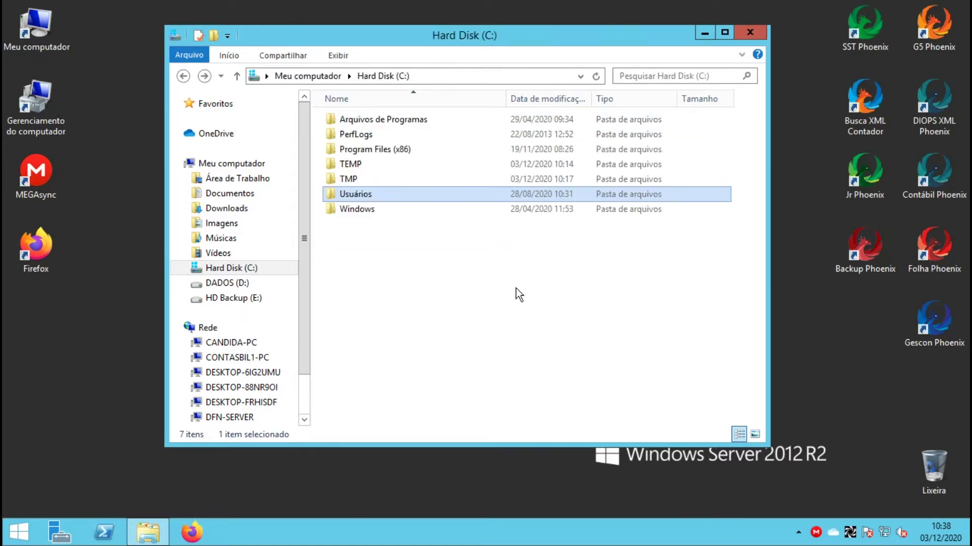
{"action": "key", "text": "BackSpace"}
Browse the DADOS (D:) and HD Backup (E:) drives, returning to Meu computador each time
{"action": "double_click", "coordinate": [563, 271]}
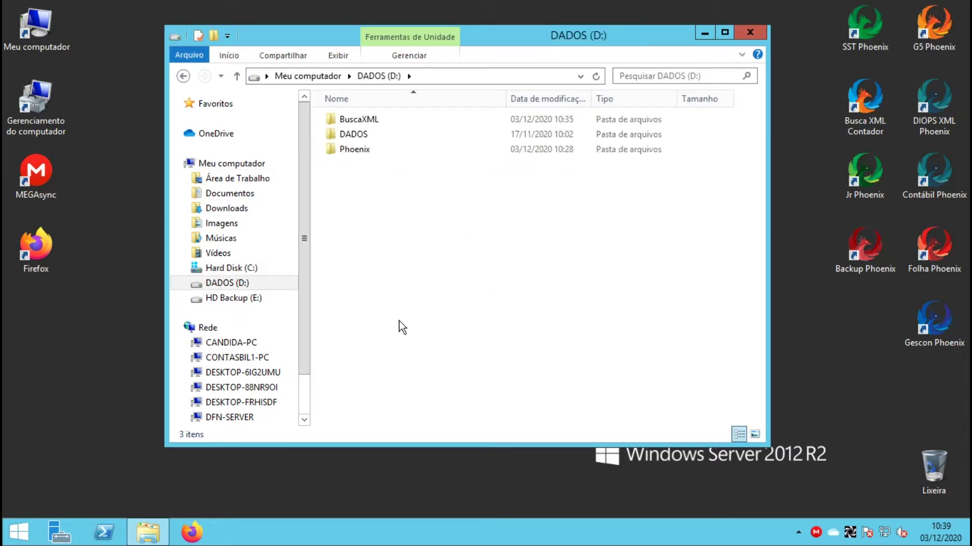
{"action": "key", "text": "BackSpace"}
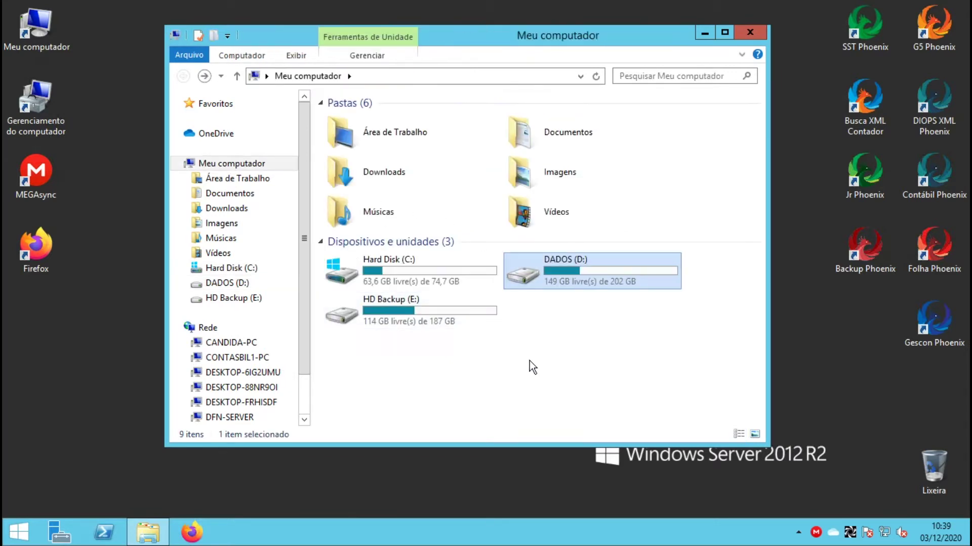
{"action": "left_click", "coordinate": [599, 353]}
{"action": "double_click", "coordinate": [421, 312]}
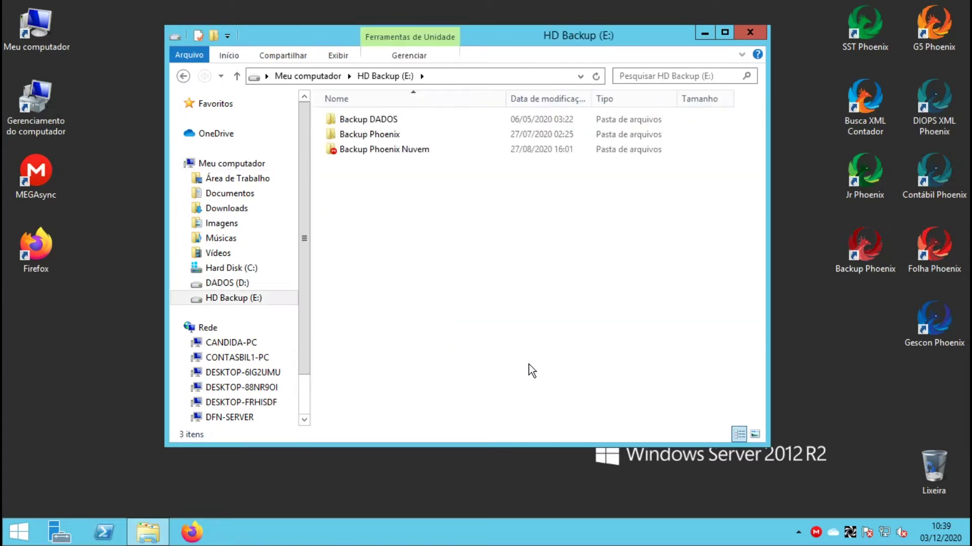
{"action": "key", "text": "BackSpace"}
{"action": "left_click", "coordinate": [610, 322]}
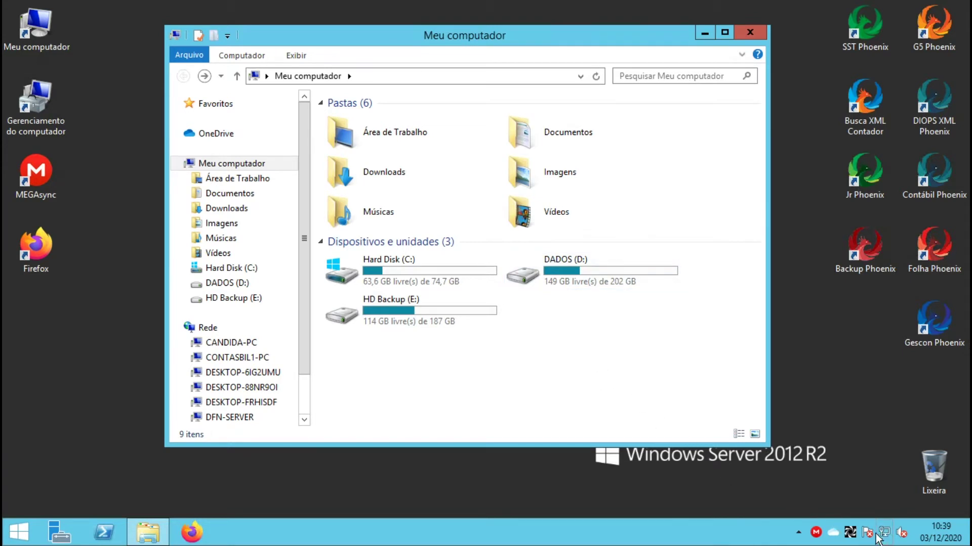
Unlink this computer from OneDrive via Configurações > Conta and close the setup window
{"action": "right_click", "coordinate": [832, 535]}
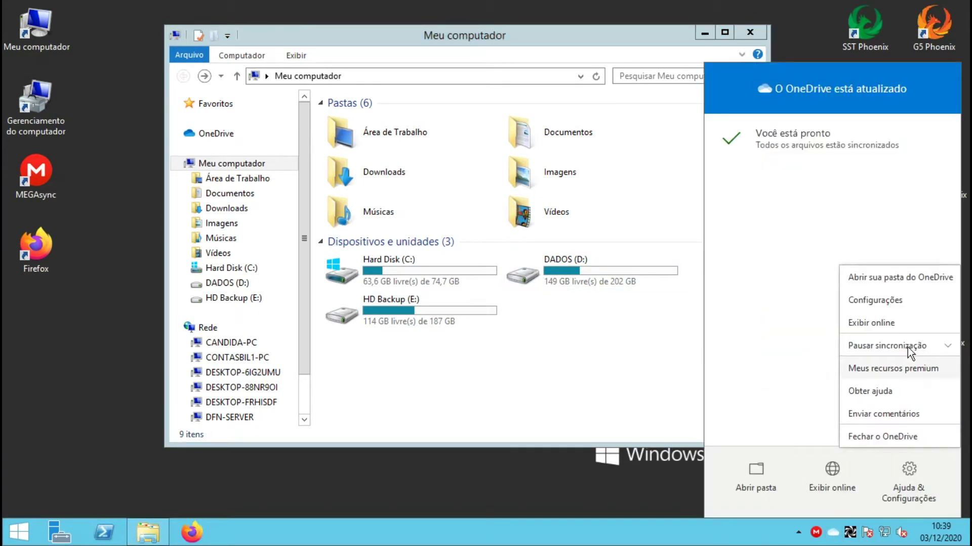
{"action": "left_click", "coordinate": [891, 302]}
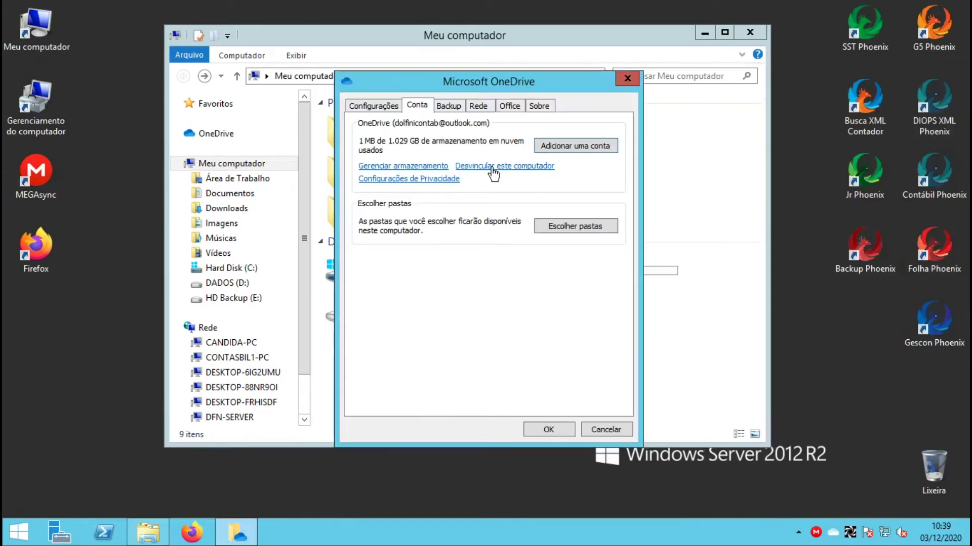
{"action": "left_click", "coordinate": [492, 168]}
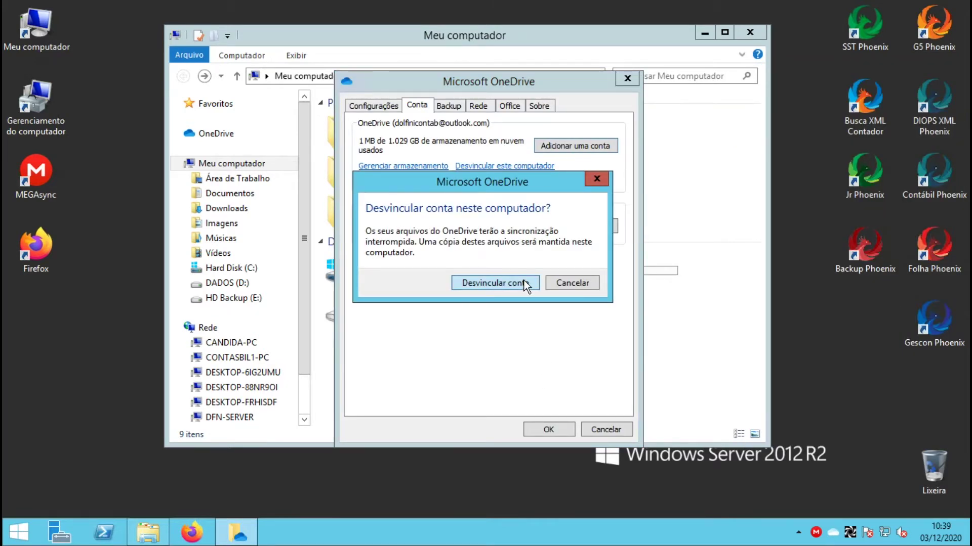
{"action": "left_click", "coordinate": [524, 284]}
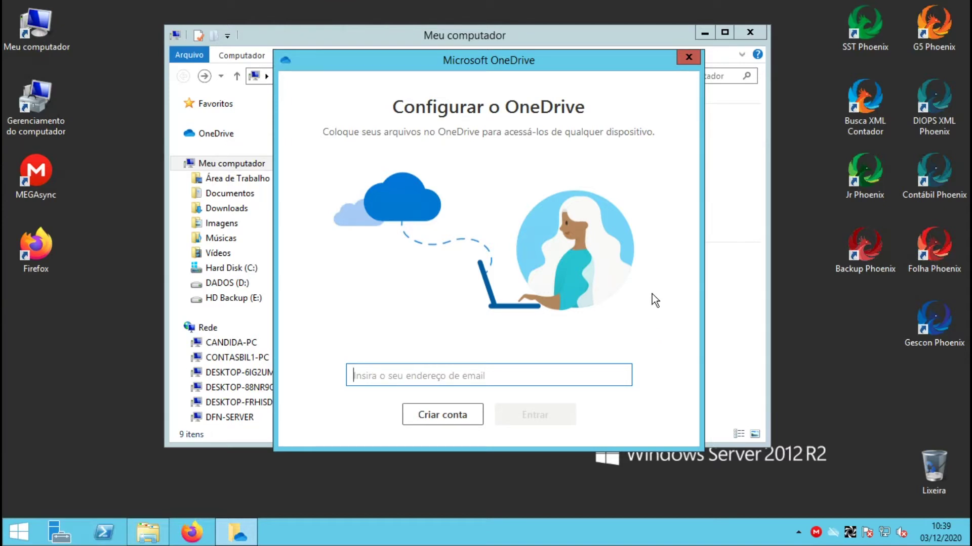
{"action": "left_click", "coordinate": [689, 58]}
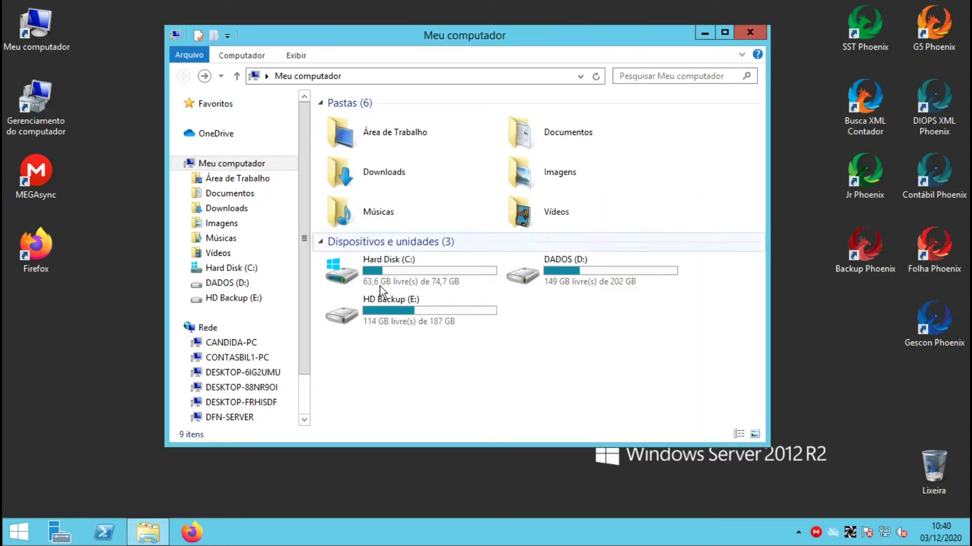
Copy the OneDrive folder from C:\Usuários\Administrador to HD Backup (E:)
{"action": "double_click", "coordinate": [394, 270]}
{"action": "double_click", "coordinate": [353, 193]}
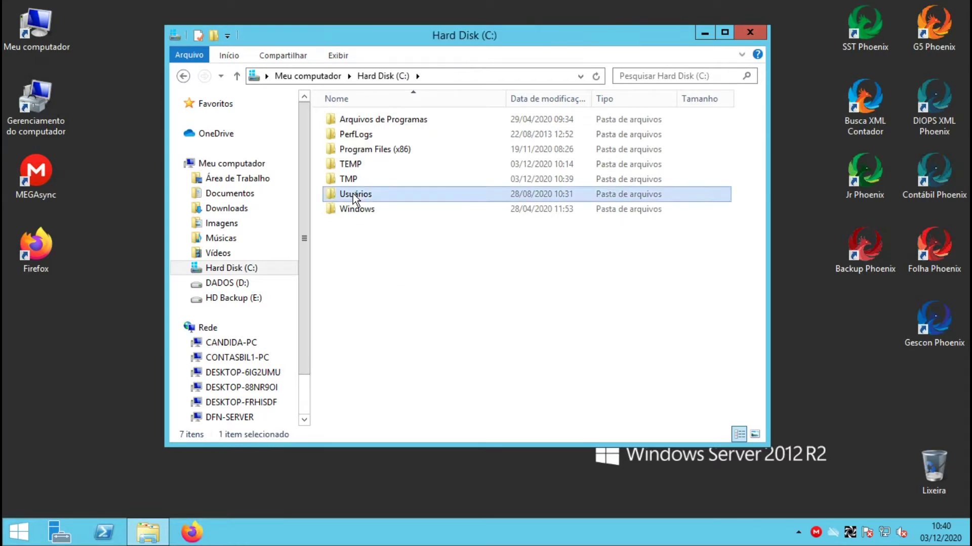
{"action": "double_click", "coordinate": [352, 121]}
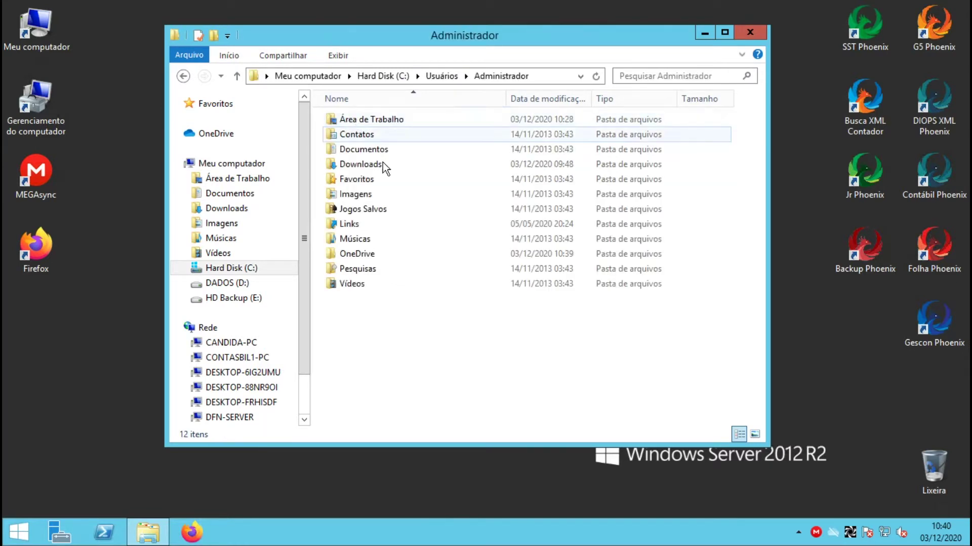
{"action": "left_click_drag", "start_coordinate": [354, 254], "coordinate": [248, 296]}
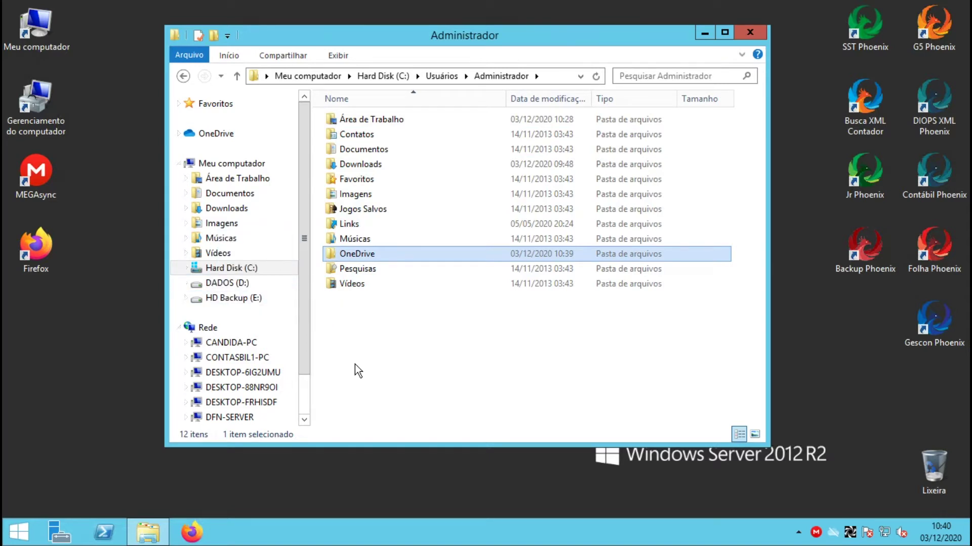
{"action": "left_click", "coordinate": [240, 299]}
Delete the original OneDrive folder from Administrador and show HD Backup (E:)
{"action": "key", "text": "alt+Left"}
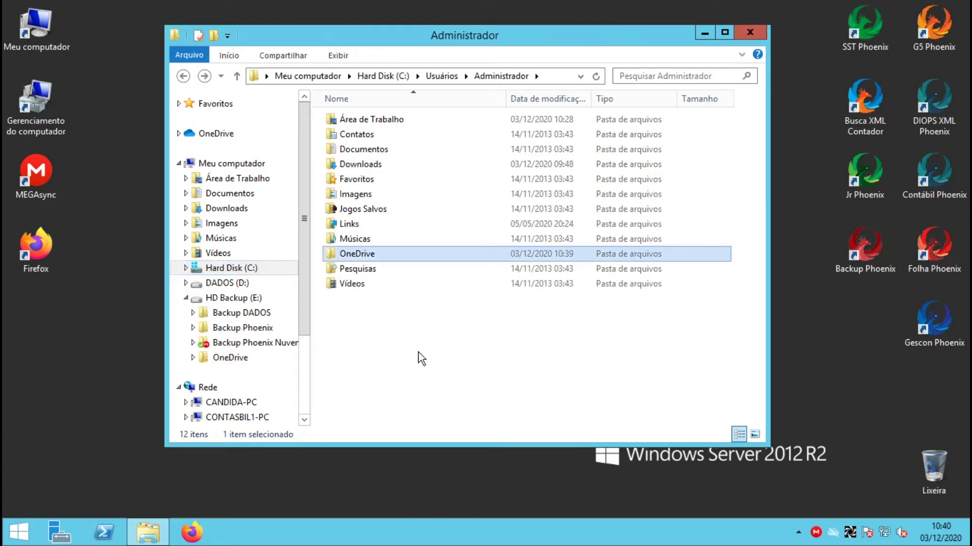
{"action": "left_click", "coordinate": [360, 256]}
{"action": "key", "text": "Delete"}
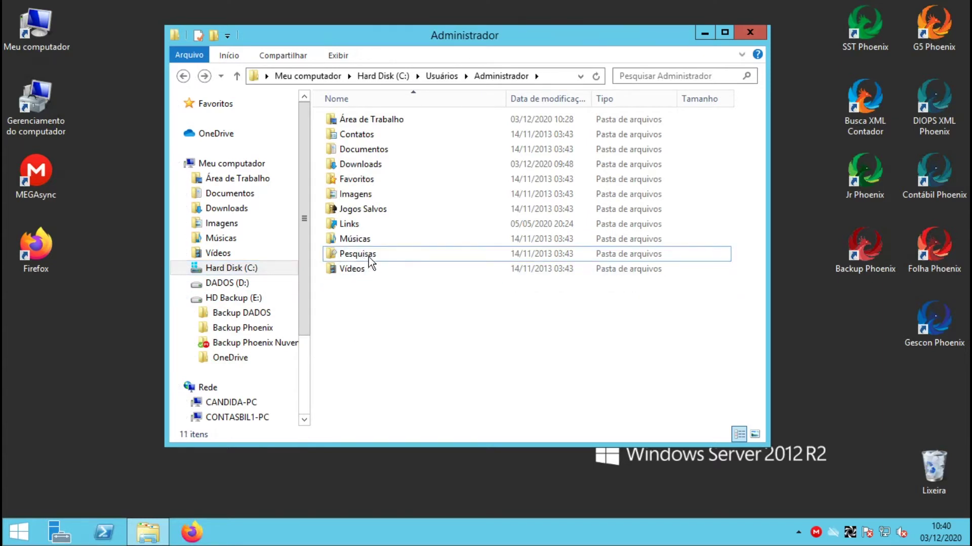
{"action": "left_click", "coordinate": [234, 298]}
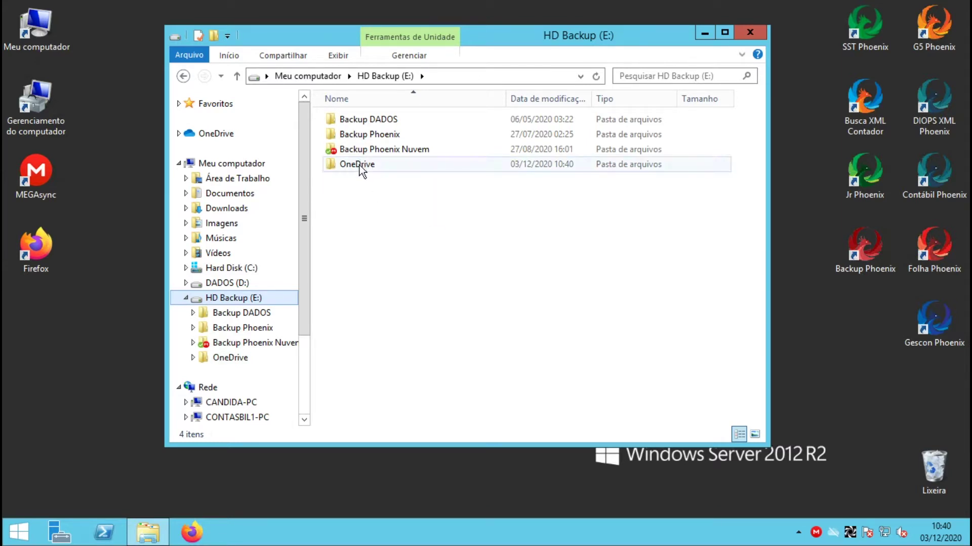
Open E:\OneDrive and delete the Teste folder
{"action": "double_click", "coordinate": [359, 165]}
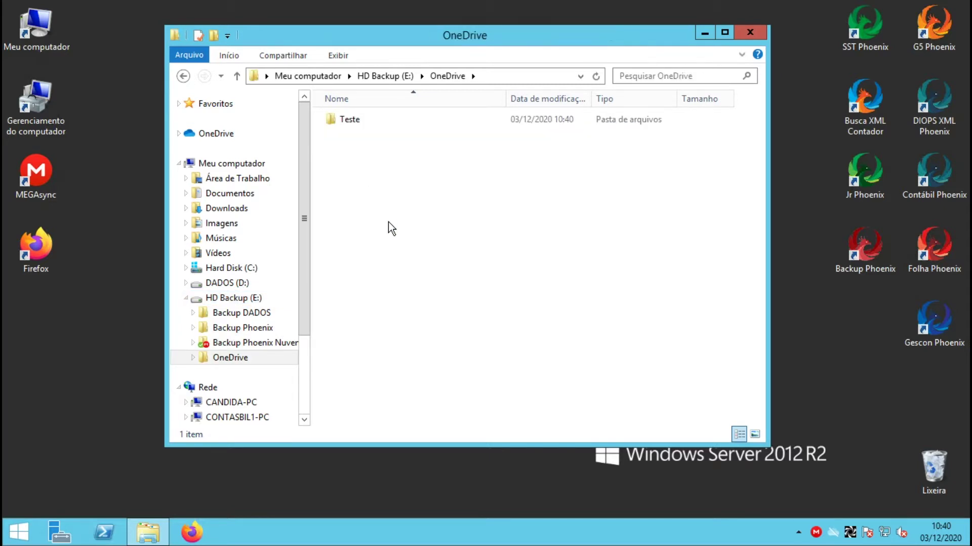
{"action": "left_click", "coordinate": [347, 122]}
{"action": "key", "text": "Delete"}
Create a new folder named ObitNerd, then open OneDrive's help and settings menu from the tray
{"action": "right_click", "coordinate": [368, 260]}
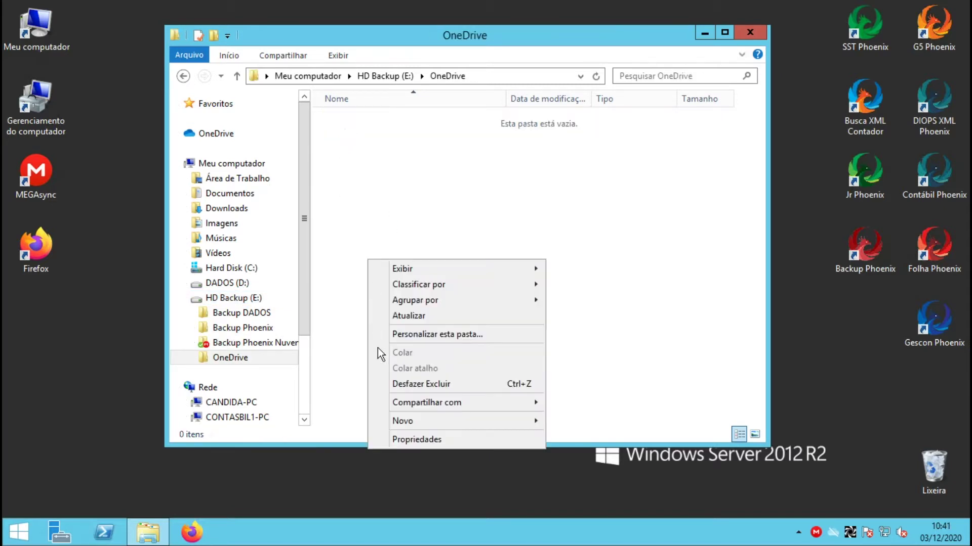
{"action": "mouse_move", "coordinate": [451, 424]}
{"action": "left_click", "coordinate": [574, 421]}
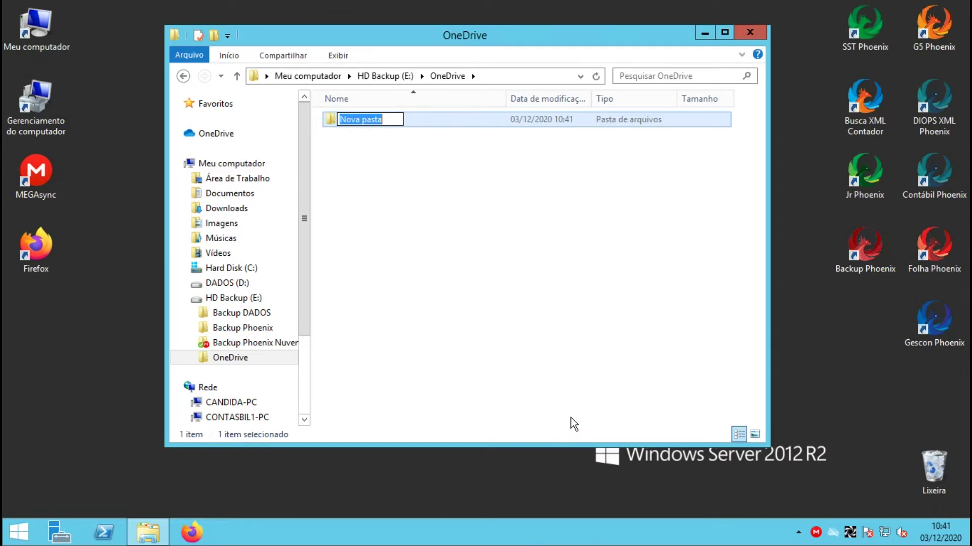
{"action": "type", "text": "ObitNerd"}
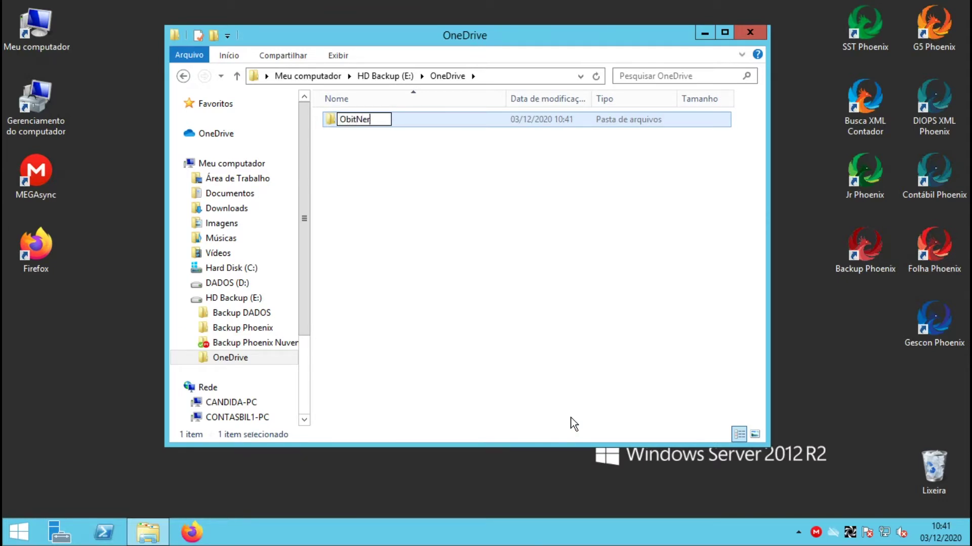
{"action": "left_click", "coordinate": [491, 323]}
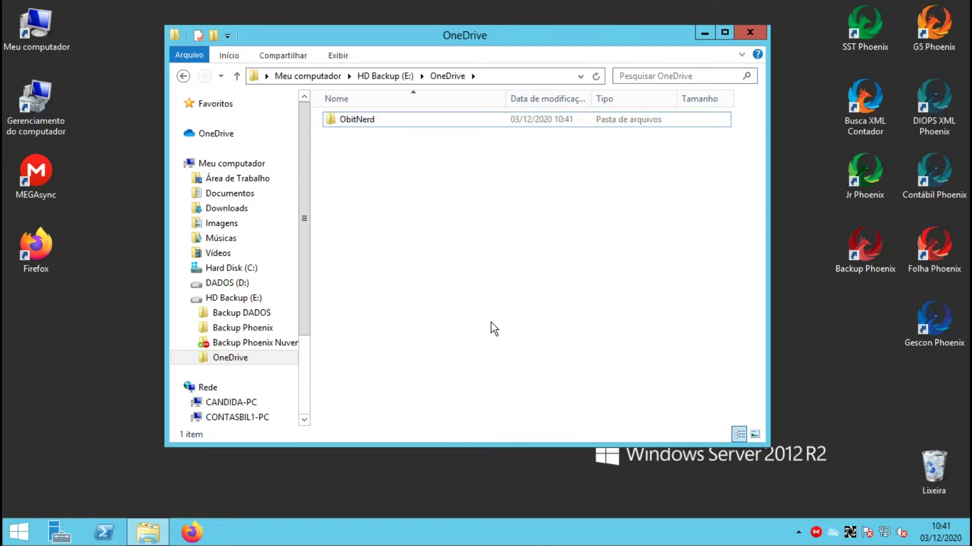
{"action": "key", "text": "BackSpace"}
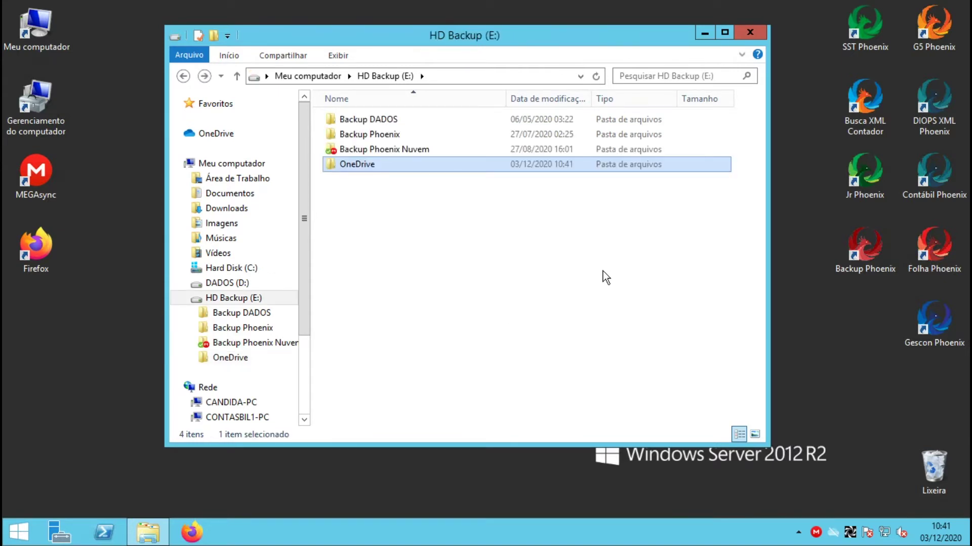
{"action": "left_click", "coordinate": [832, 532]}
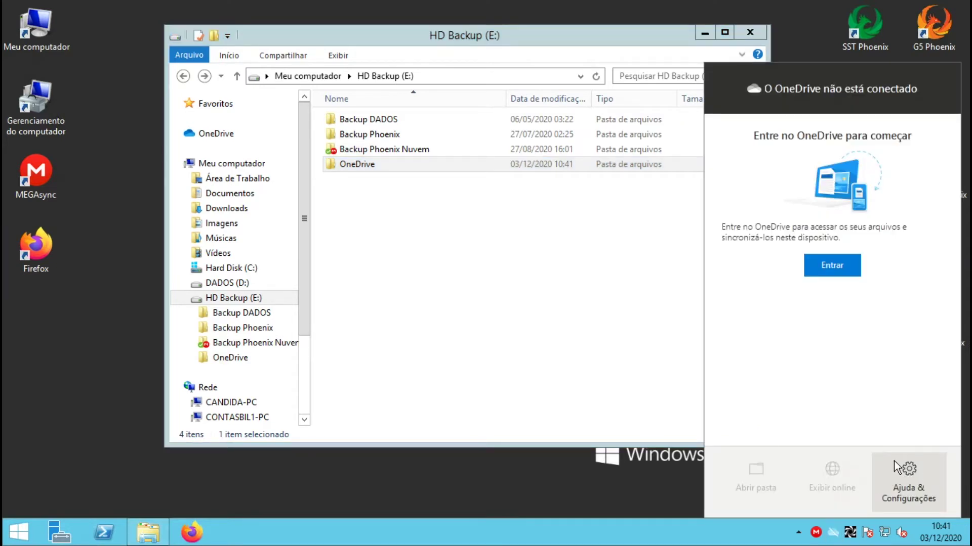
{"action": "left_click", "coordinate": [893, 461]}
In OneDrive settings' Conta tab, add an account and submit the account's e-mail address
{"action": "left_click", "coordinate": [897, 342]}
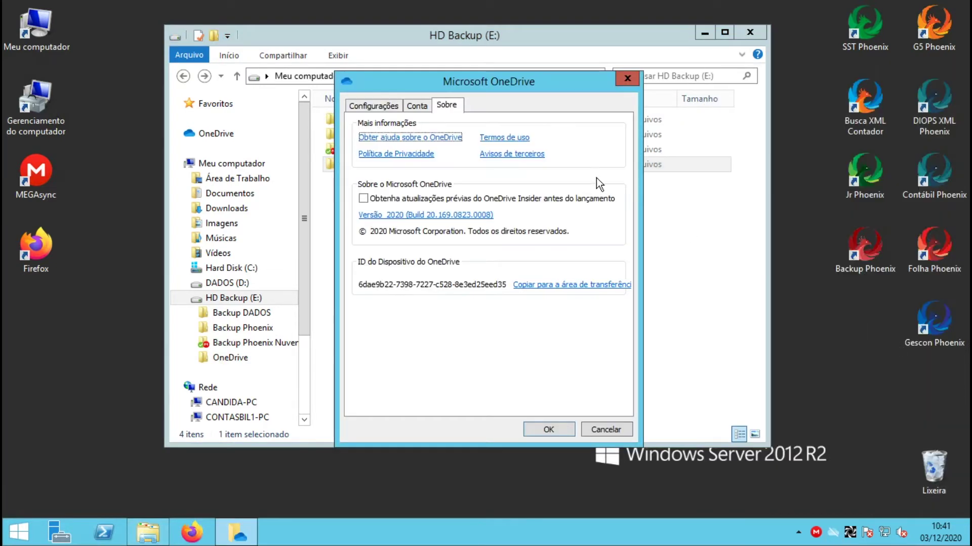
{"action": "left_click", "coordinate": [420, 105]}
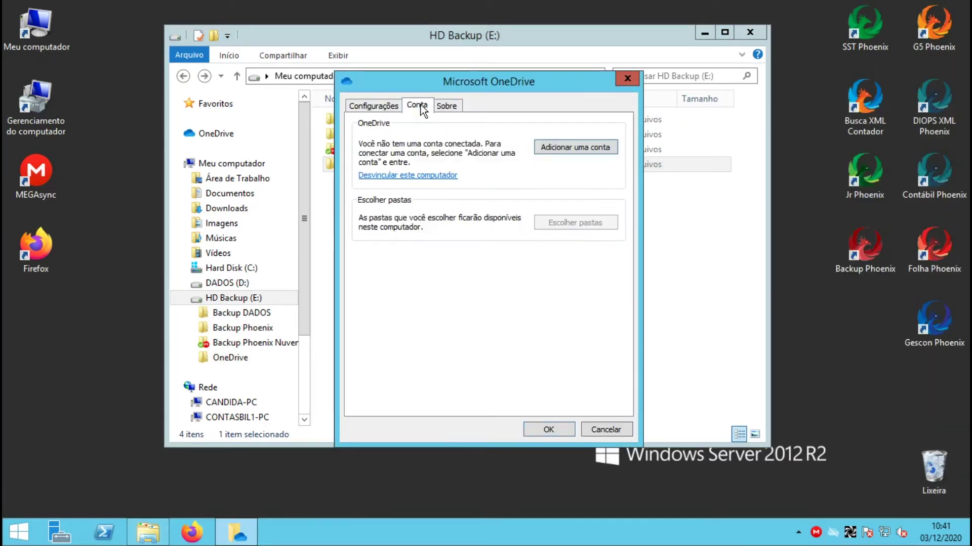
{"action": "left_click", "coordinate": [572, 145]}
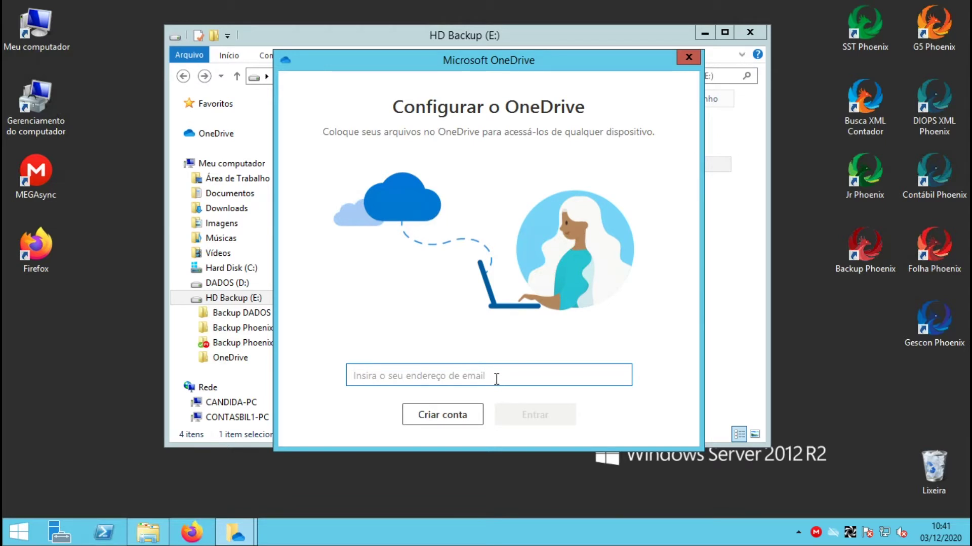
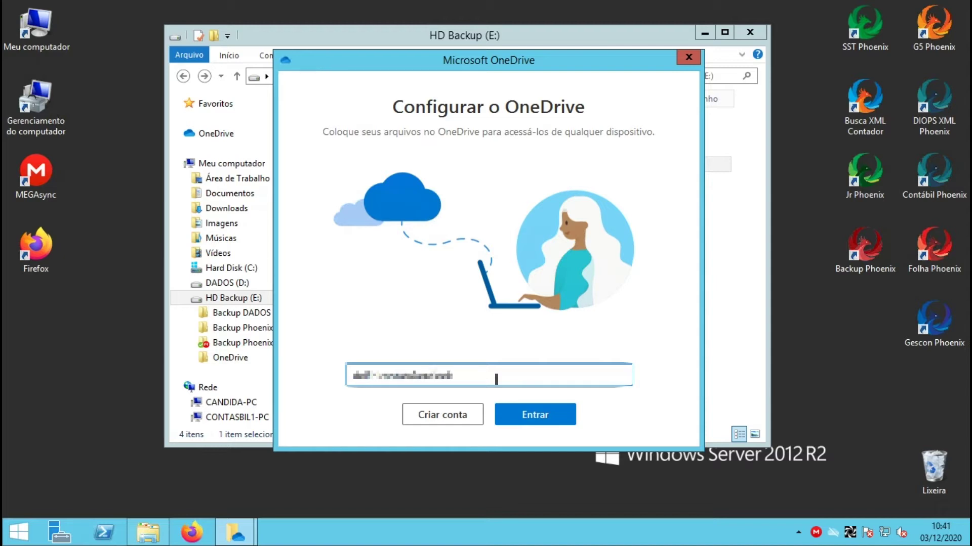
{"action": "left_click", "coordinate": [526, 420]}
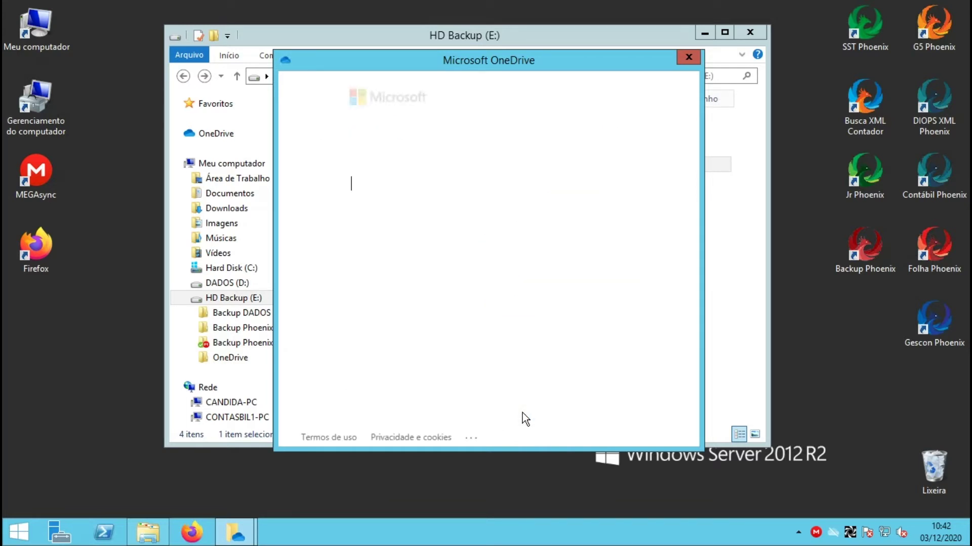
Enter the account password, sign in, and continue past the security notice
{"action": "type", "text": "•••"}
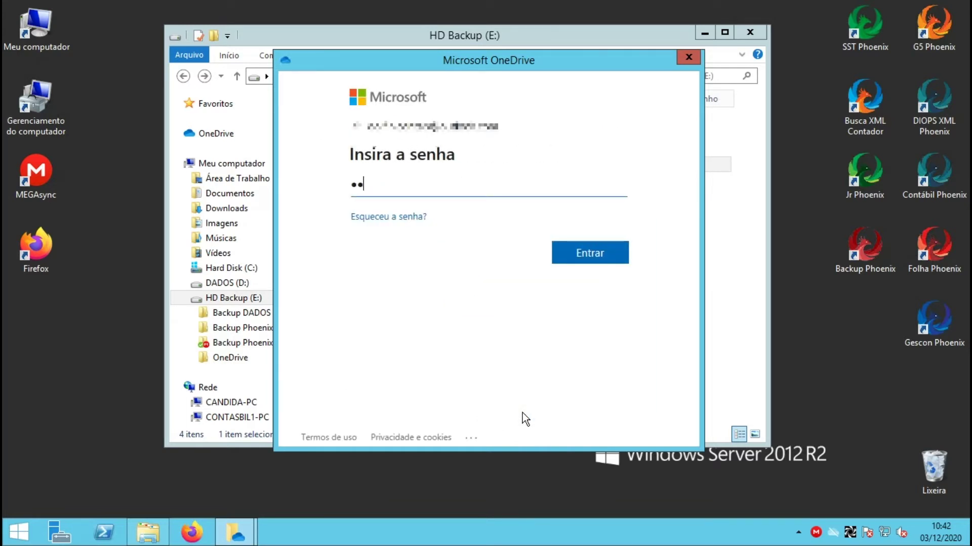
{"action": "type", "text": "••••••"}
{"action": "key", "text": "BackSpace"}
{"action": "left_click", "coordinate": [595, 260]}
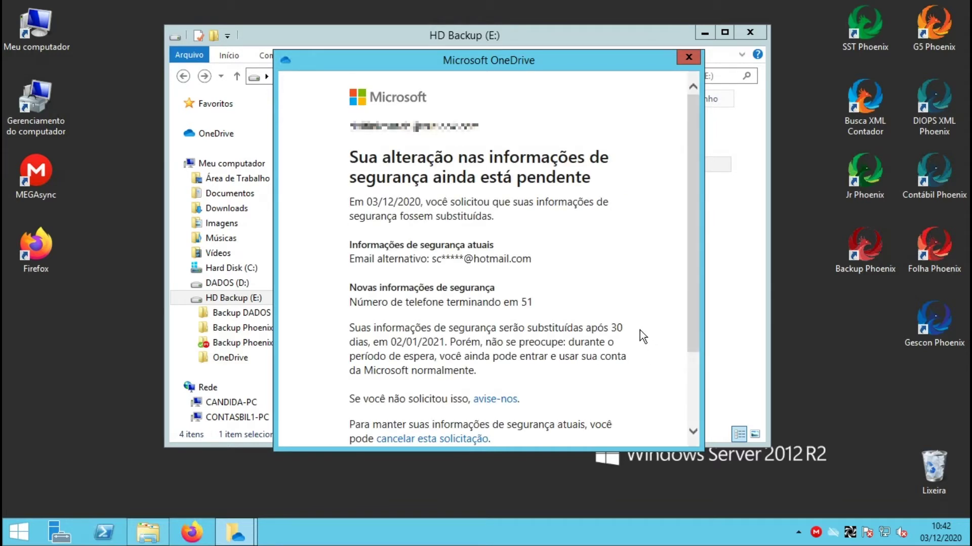
{"action": "scroll", "coordinate": [639, 330], "scroll_direction": "down", "scroll_amount": 2}
{"action": "left_click", "coordinate": [626, 368]}
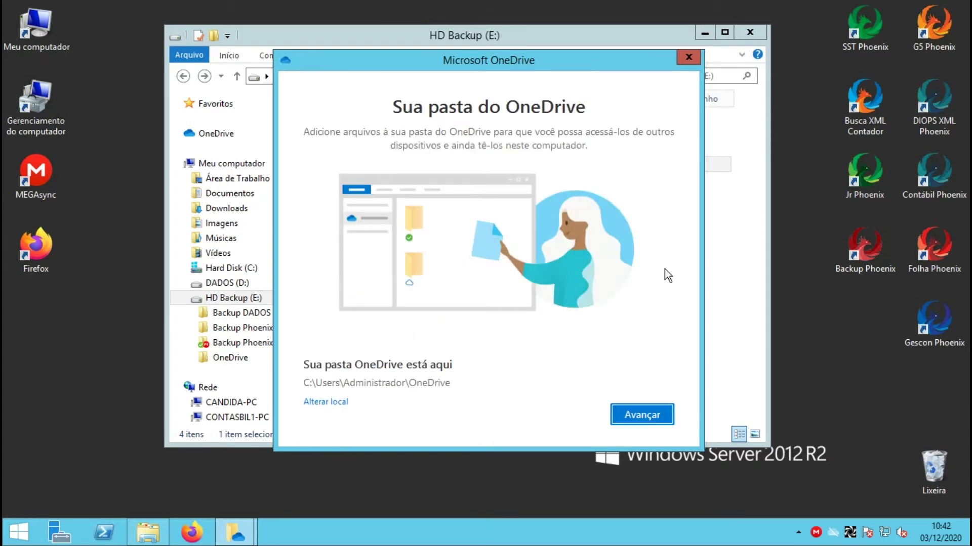
Change the OneDrive folder location to the existing E:\OneDrive folder and continue
{"action": "left_click", "coordinate": [324, 403]}
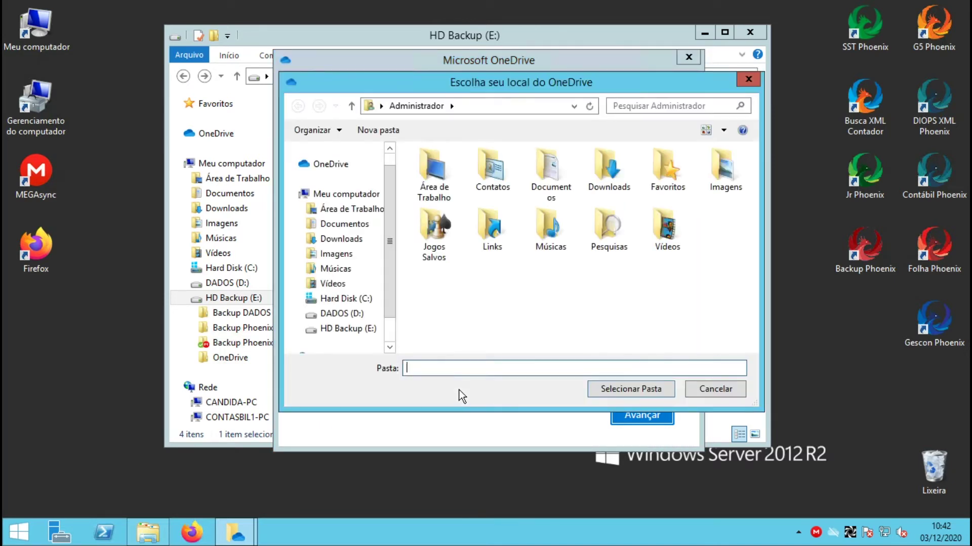
{"action": "left_click", "coordinate": [361, 333]}
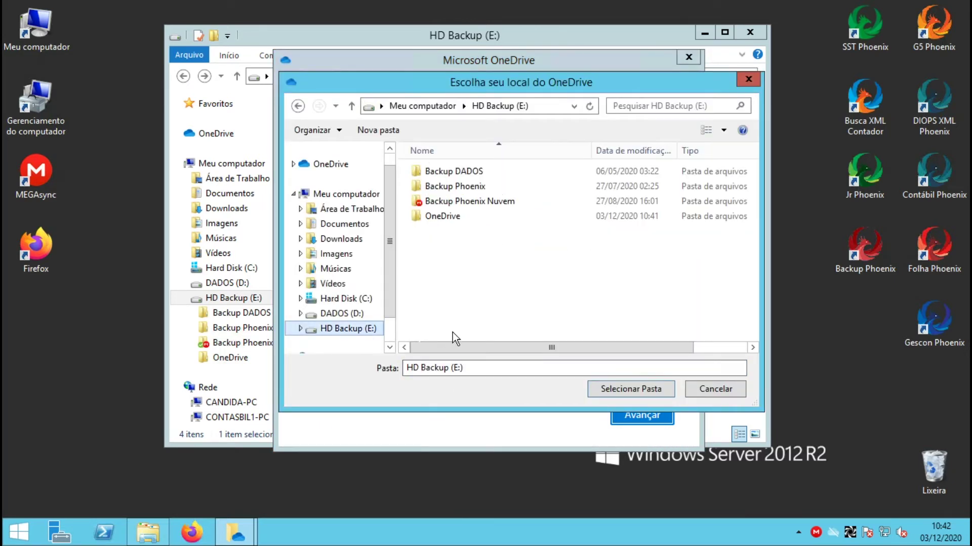
{"action": "left_click", "coordinate": [454, 217]}
{"action": "left_click", "coordinate": [639, 390]}
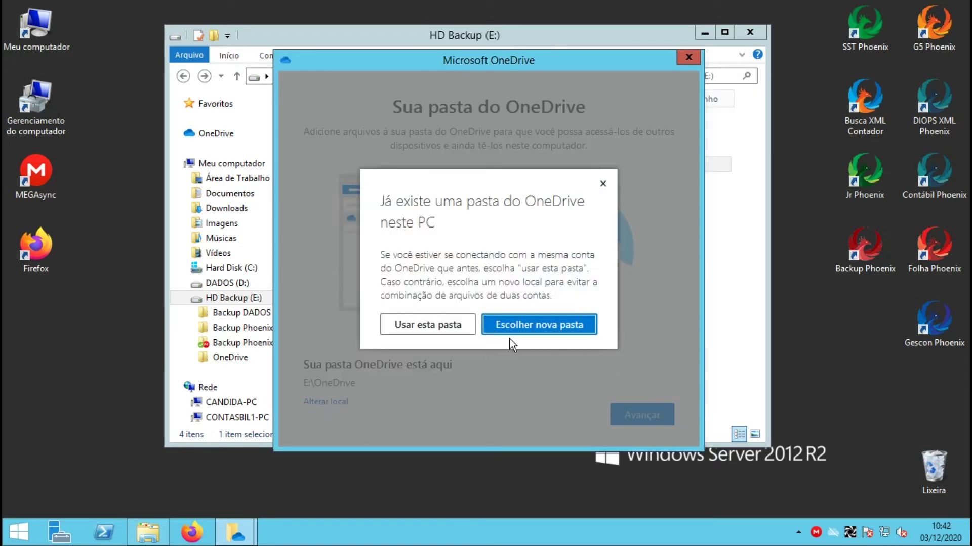
{"action": "left_click", "coordinate": [428, 324]}
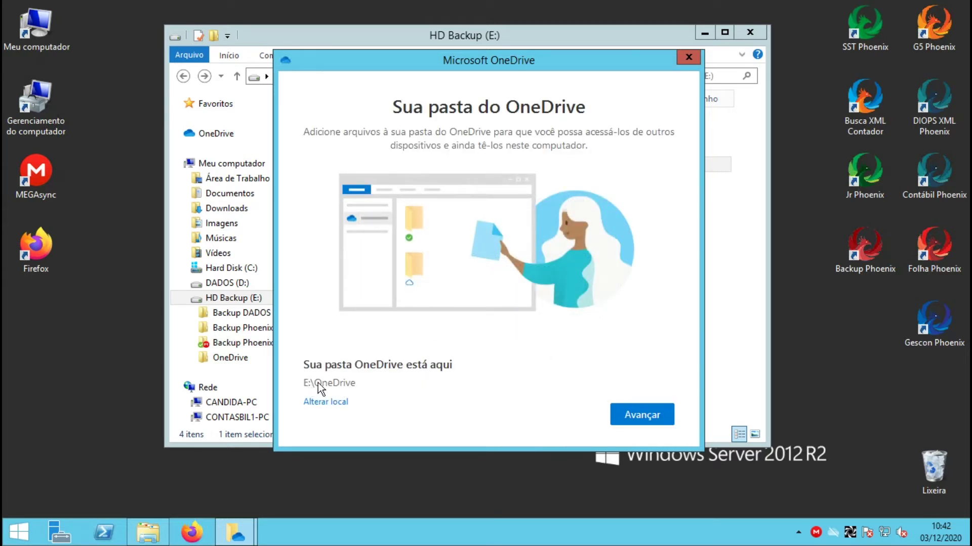
{"action": "left_click", "coordinate": [647, 414]}
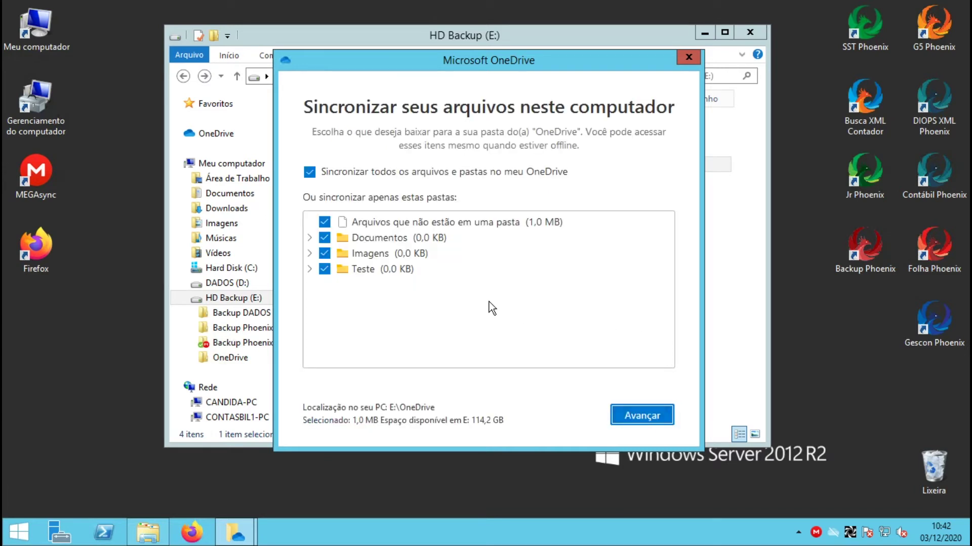
Exclude Documentos, Imagens and Teste from syncing and continue
{"action": "left_click", "coordinate": [325, 238]}
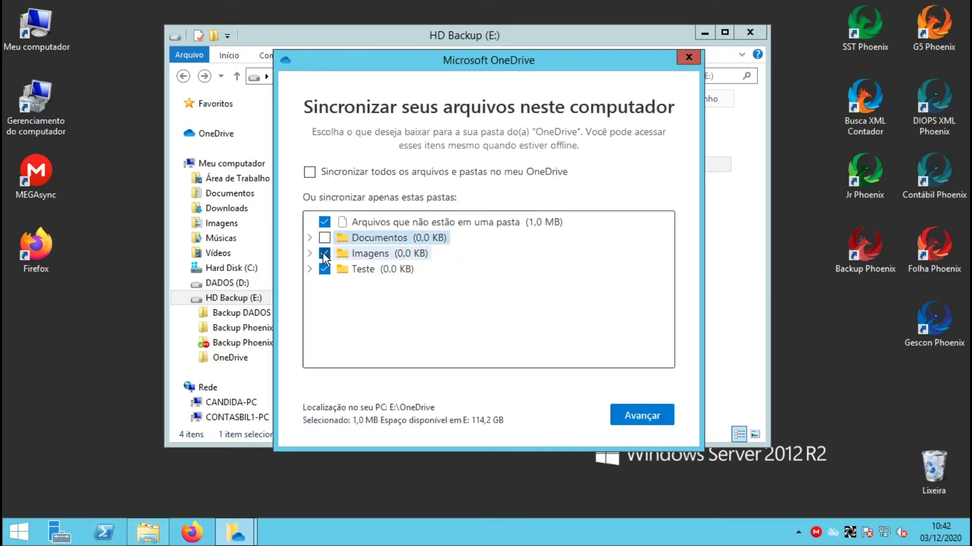
{"action": "left_click", "coordinate": [324, 253]}
{"action": "left_click", "coordinate": [325, 269]}
{"action": "left_click", "coordinate": [324, 223]}
{"action": "left_click", "coordinate": [310, 172]}
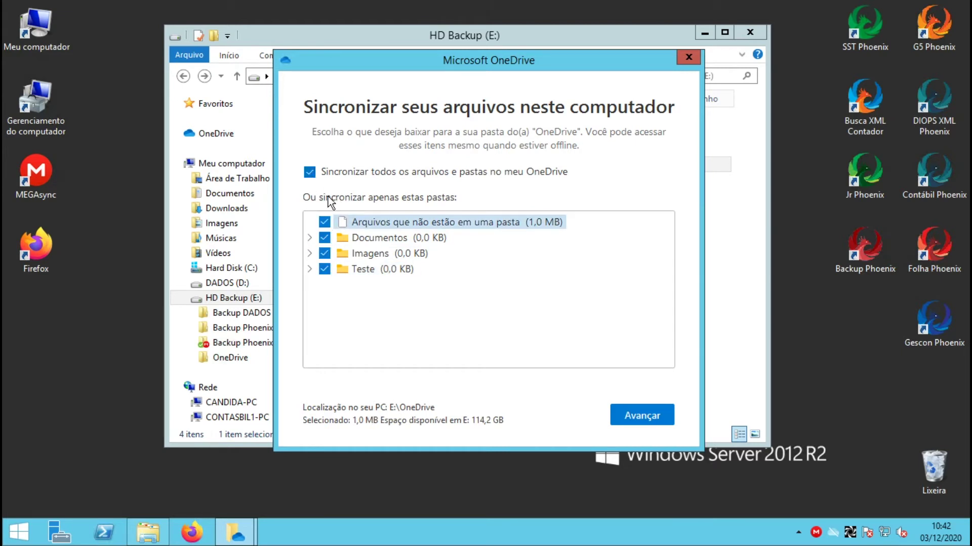
{"action": "left_click", "coordinate": [324, 238]}
{"action": "left_click", "coordinate": [324, 253]}
{"action": "left_click", "coordinate": [324, 270]}
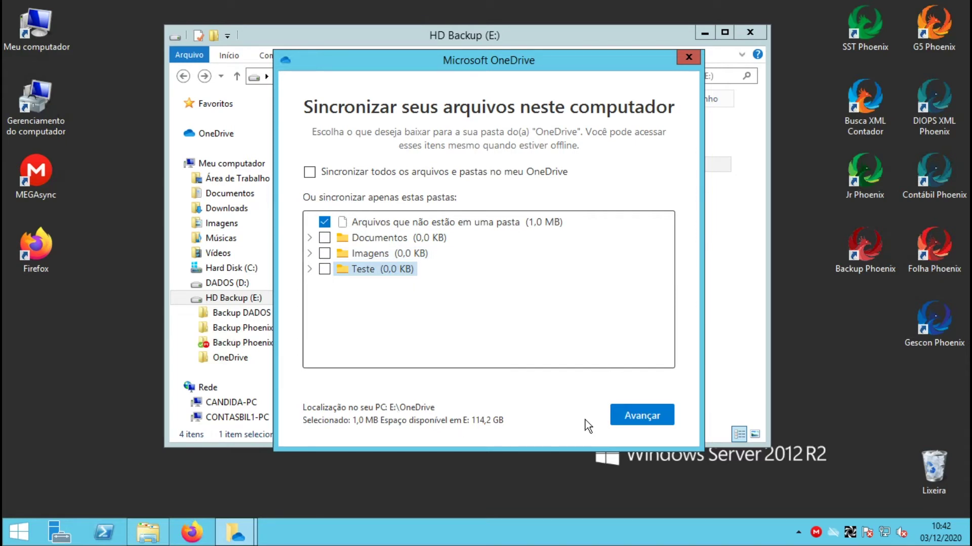
{"action": "left_click", "coordinate": [633, 415]}
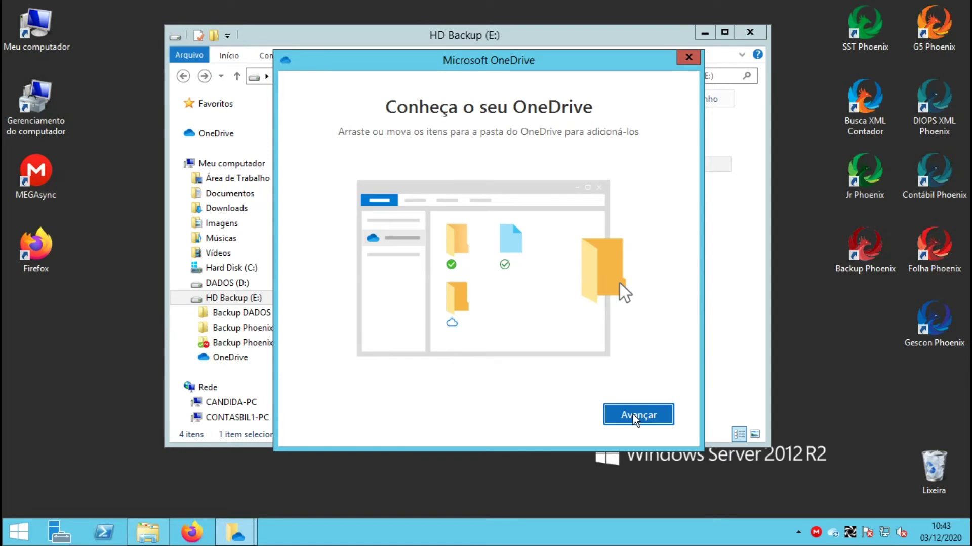
Skip the intro, sharing and mobile app screens, then open the local OneDrive folder
{"action": "left_click", "coordinate": [632, 414]}
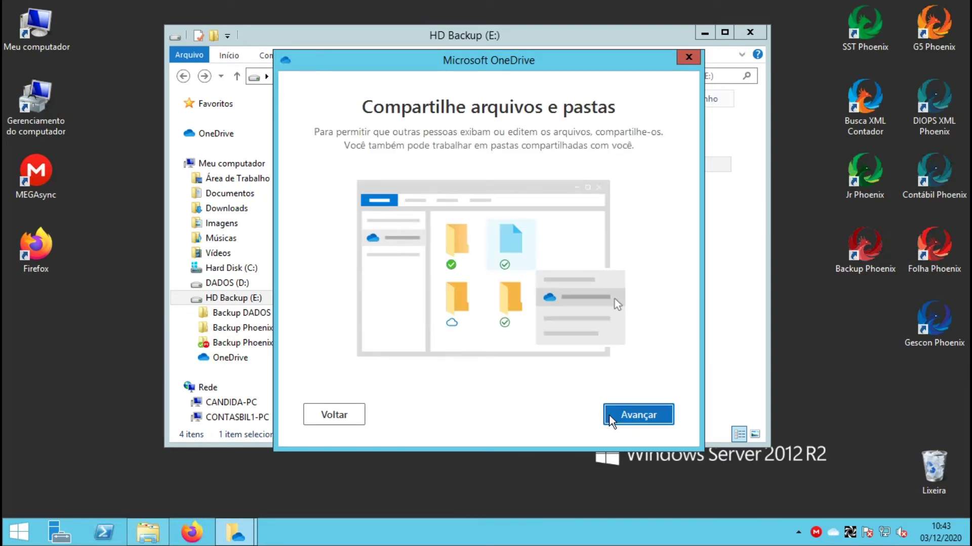
{"action": "left_click", "coordinate": [615, 416]}
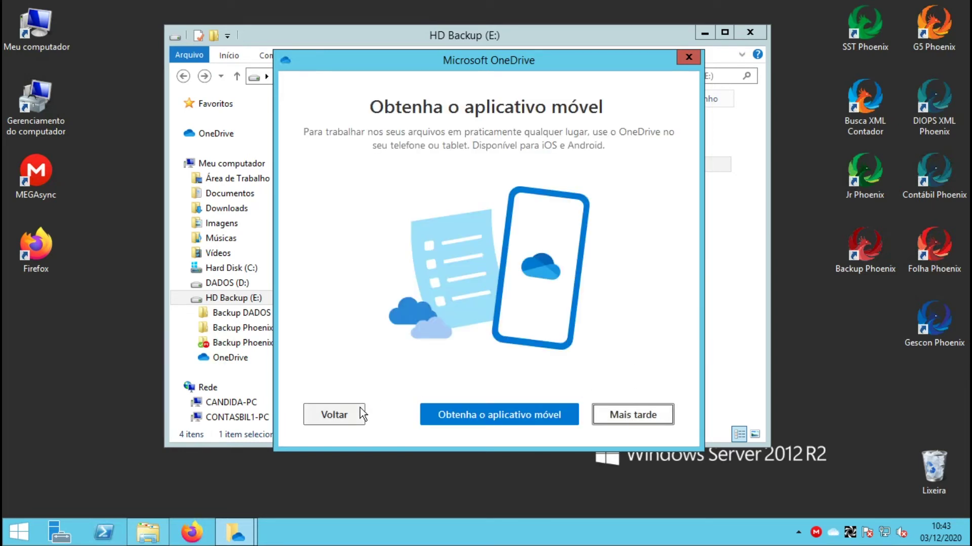
{"action": "left_click", "coordinate": [627, 417]}
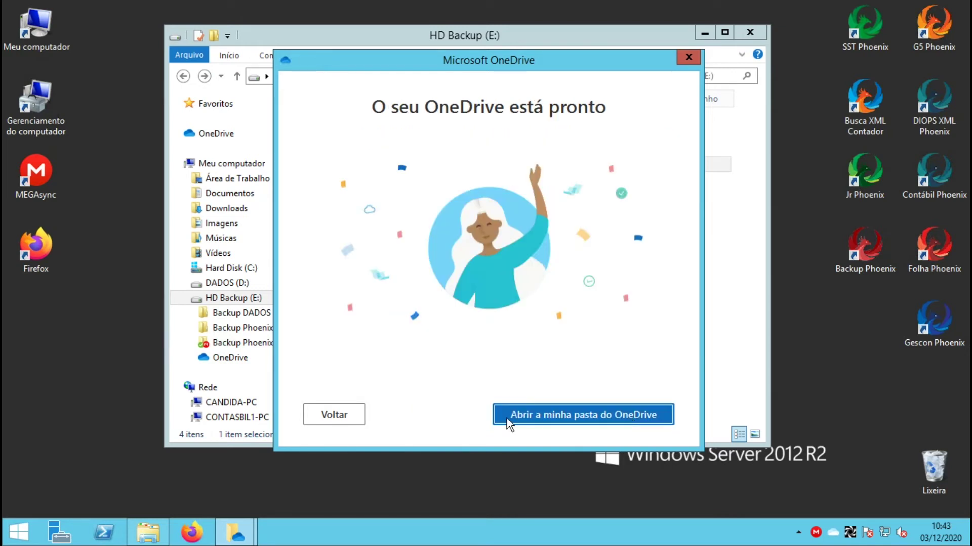
{"action": "left_click", "coordinate": [570, 412]}
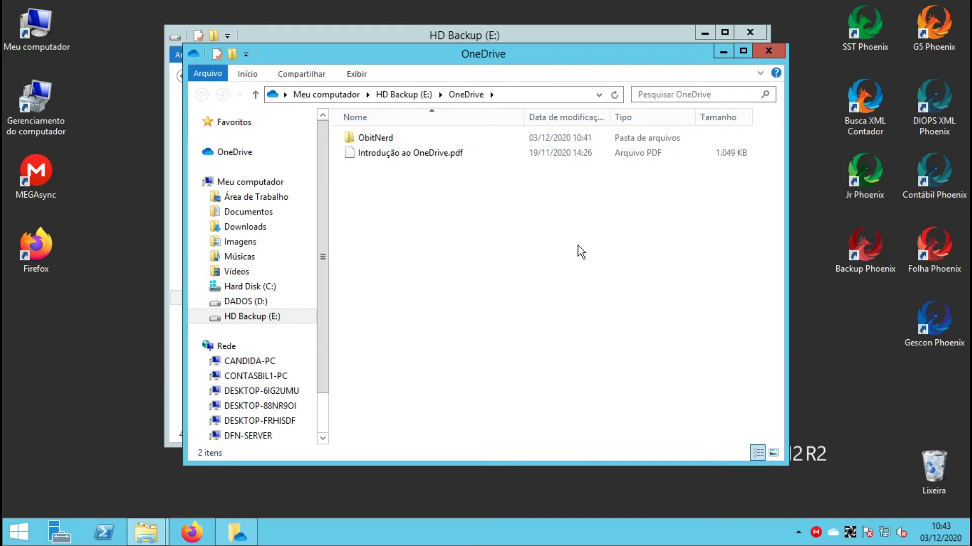
Delete the Teste folder from Meus arquivos in OneDrive on the web
{"action": "mouse_move", "coordinate": [521, 5]}
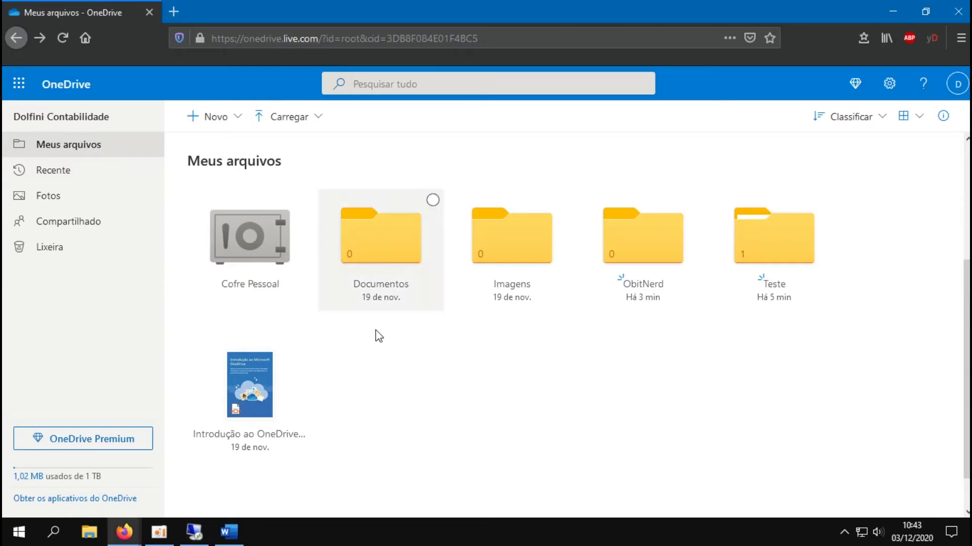
{"action": "left_click", "coordinate": [630, 9]}
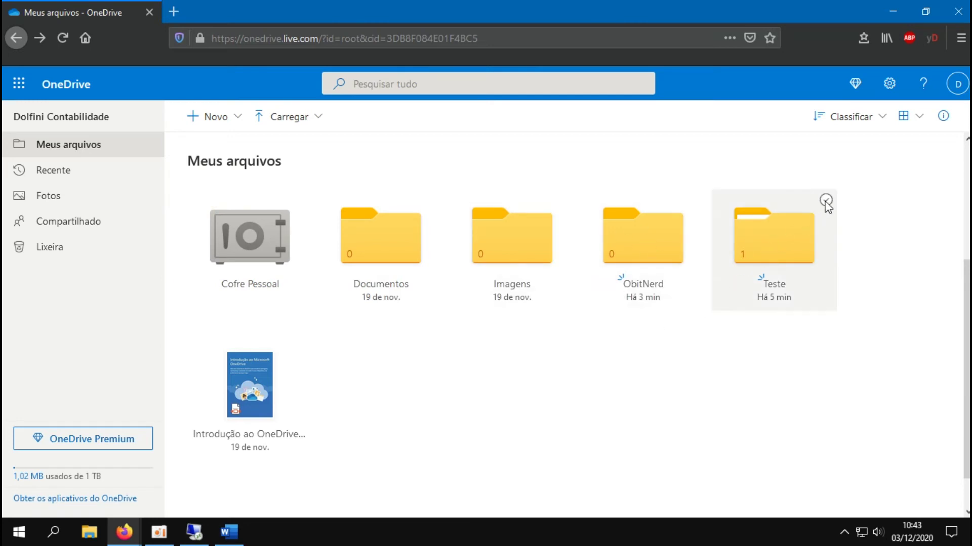
{"action": "left_click", "coordinate": [767, 251]}
{"action": "key", "text": "alt+Left"}
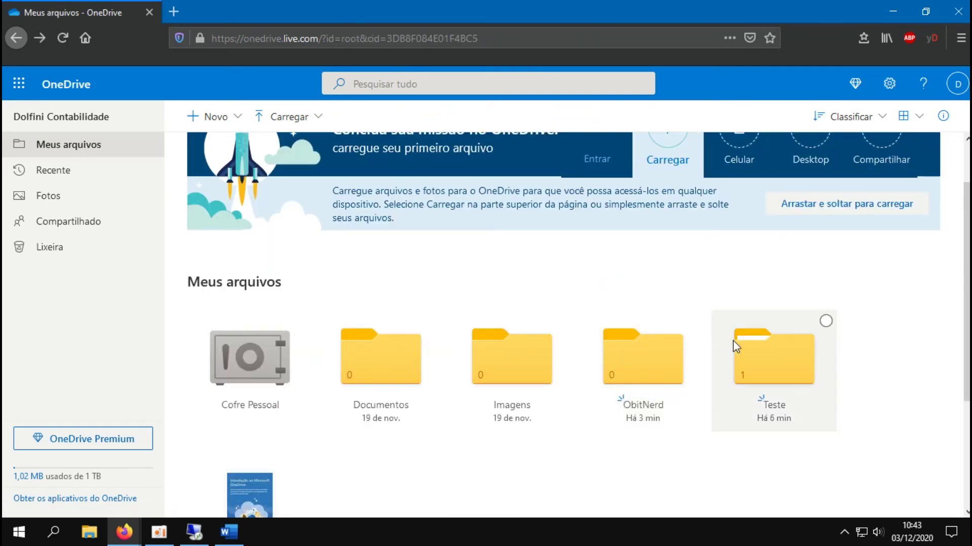
{"action": "right_click", "coordinate": [767, 373]}
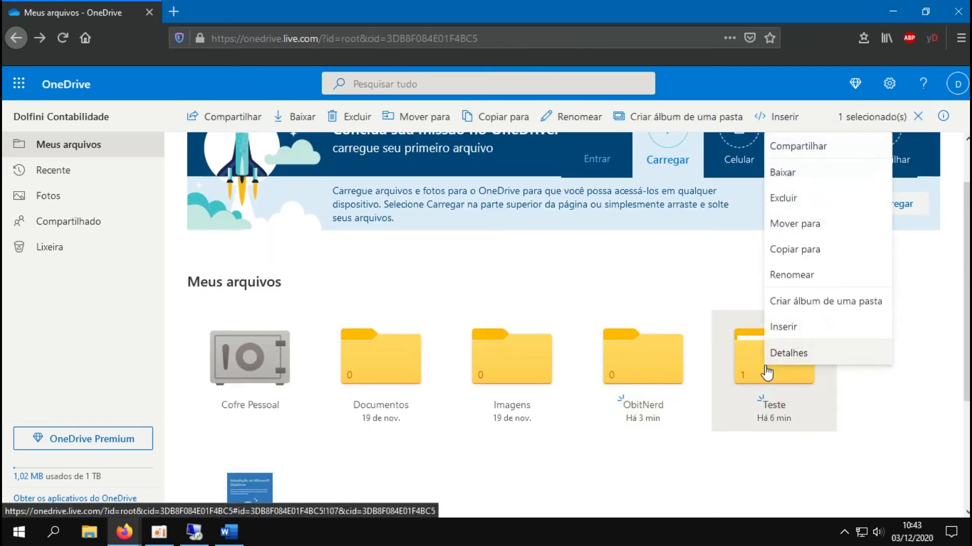
{"action": "left_click", "coordinate": [789, 198]}
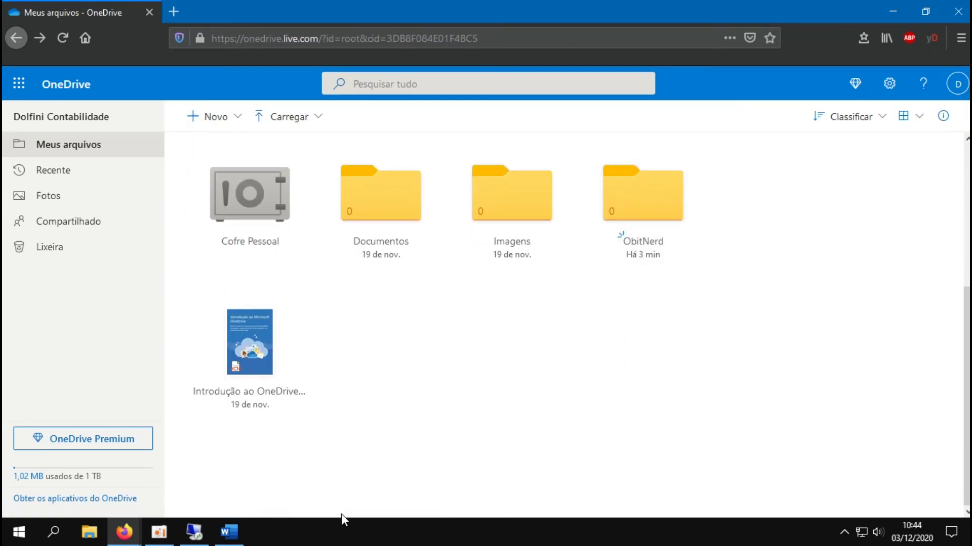
Move Introdução ao OneDrive.pdf into the ObitNerd folder in E:\OneDrive
{"action": "left_click", "coordinate": [605, 219]}
{"action": "scroll", "coordinate": [602, 405], "scroll_direction": "down", "scroll_amount": 3}
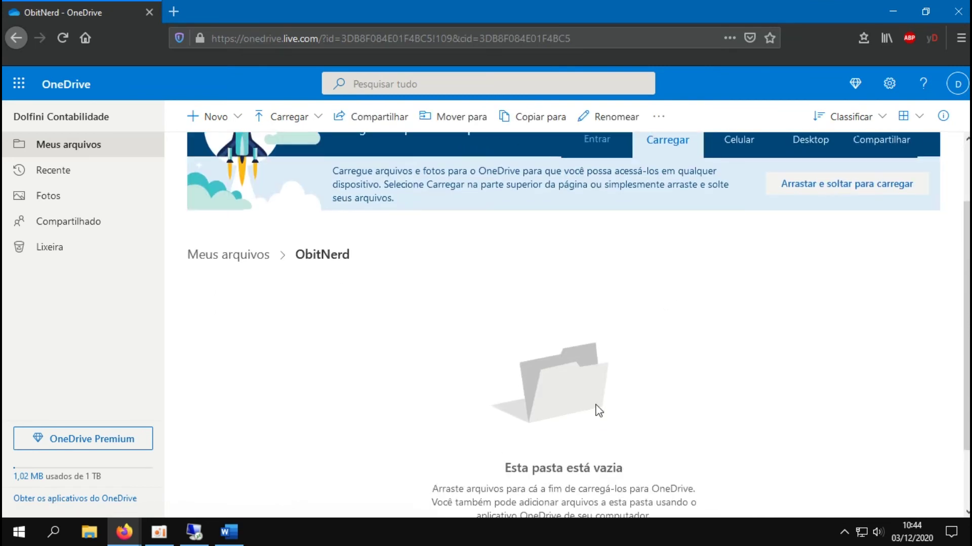
{"action": "left_click", "coordinate": [194, 532]}
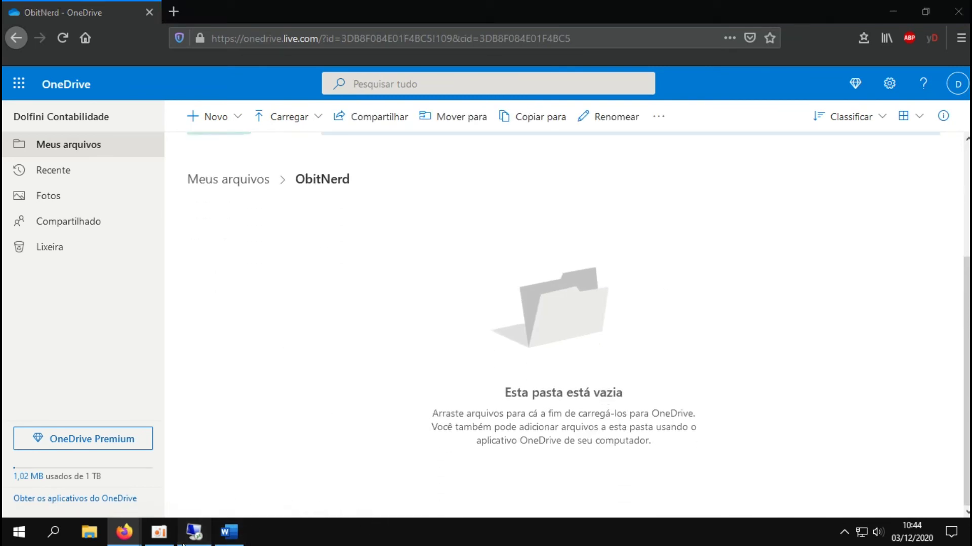
{"action": "left_click_drag", "start_coordinate": [367, 157], "coordinate": [420, 138]}
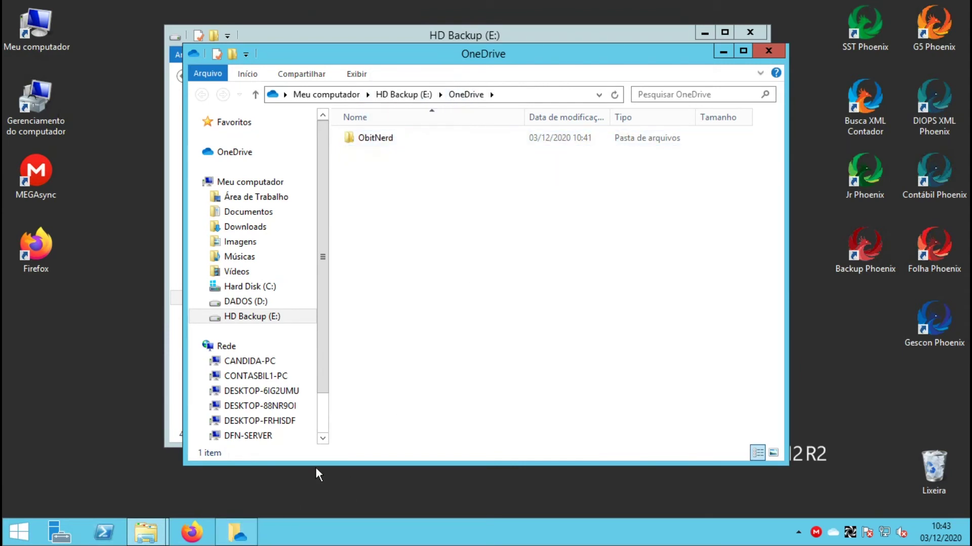
Create a new RTF document named Manual inside the ObitNerd folder
{"action": "double_click", "coordinate": [375, 138]}
{"action": "right_click", "coordinate": [358, 236]}
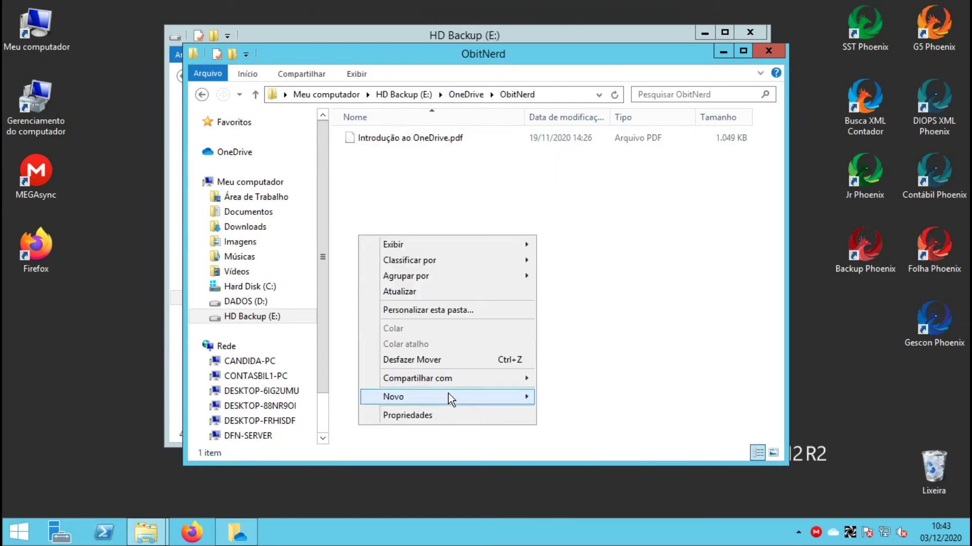
{"action": "mouse_move", "coordinate": [449, 399]}
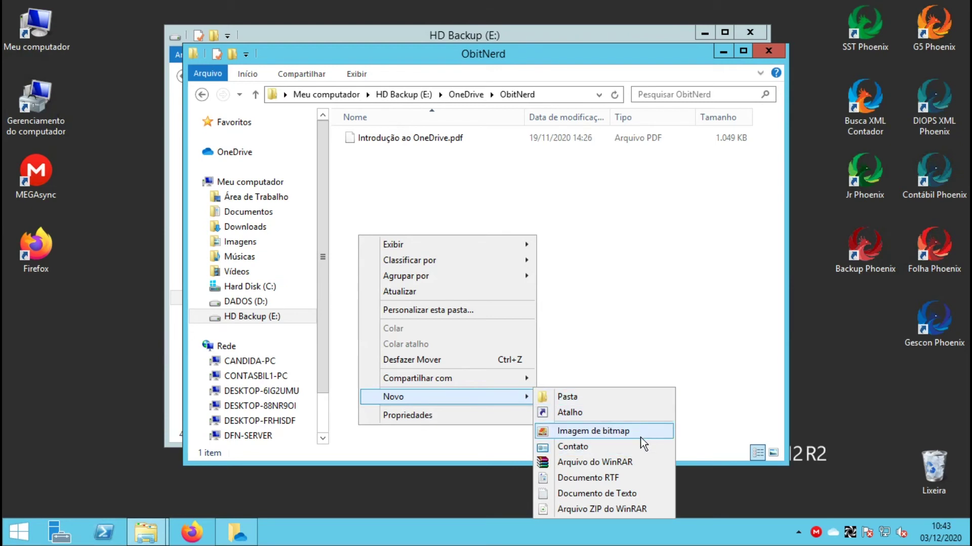
{"action": "left_click", "coordinate": [608, 479]}
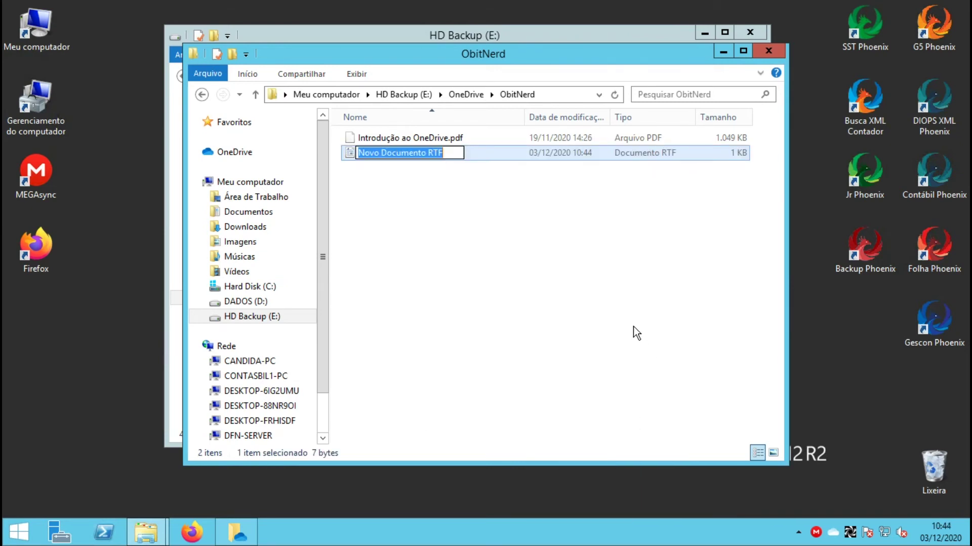
{"action": "type", "text": "M"}
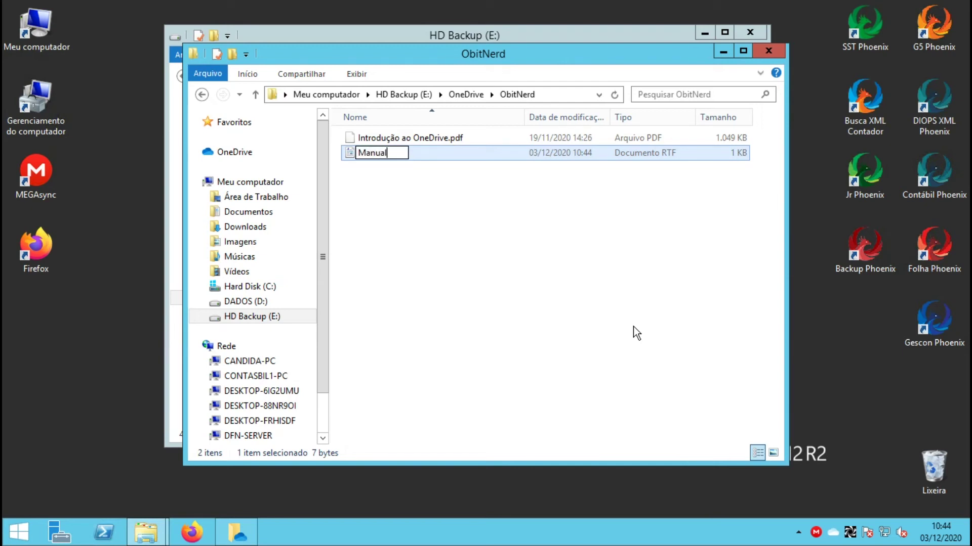
{"action": "type", "text": "anual"}
{"action": "key", "text": "Return"}
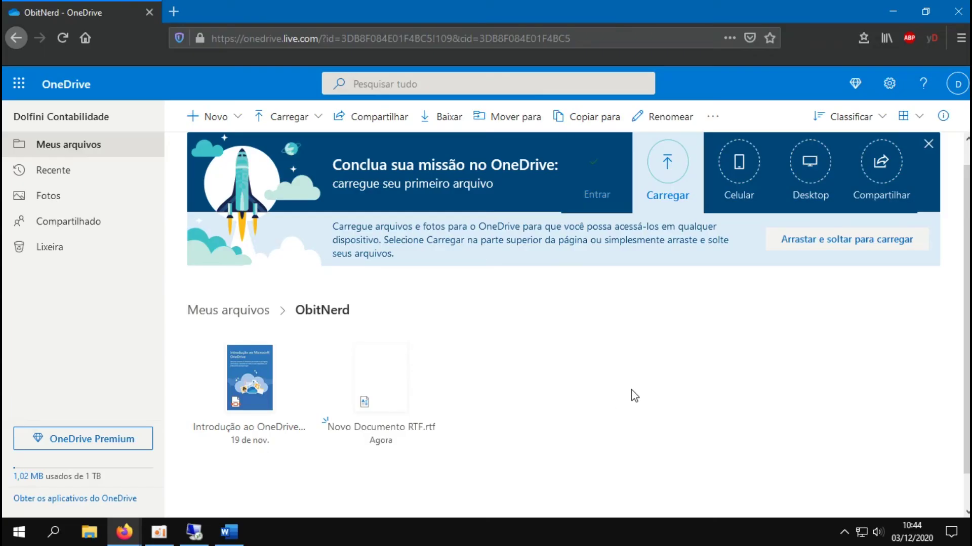
{"action": "scroll", "coordinate": [627, 395], "scroll_direction": "down", "scroll_amount": 1}
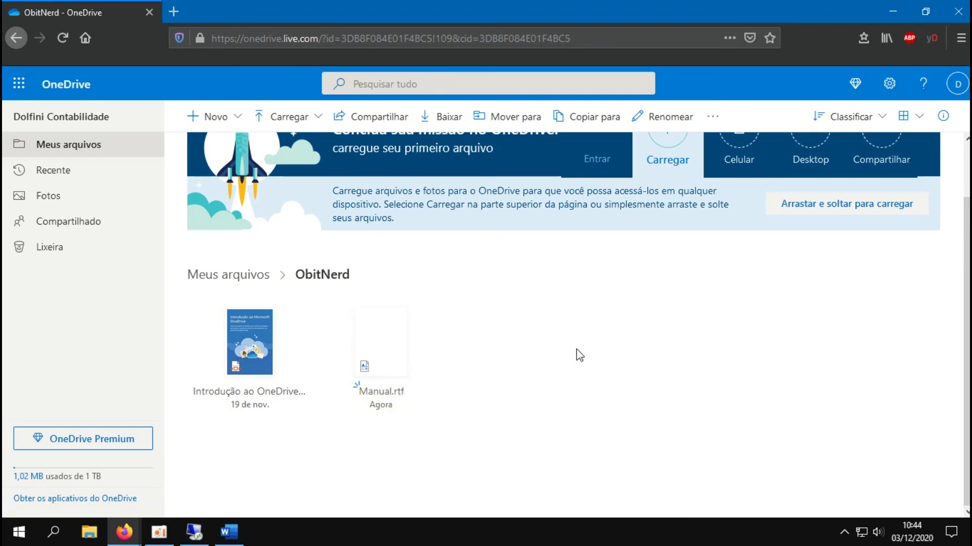
Select Imagens, Documentos and Cofre Pessoal together and attempt to delete them
{"action": "key", "text": "alt+Left"}
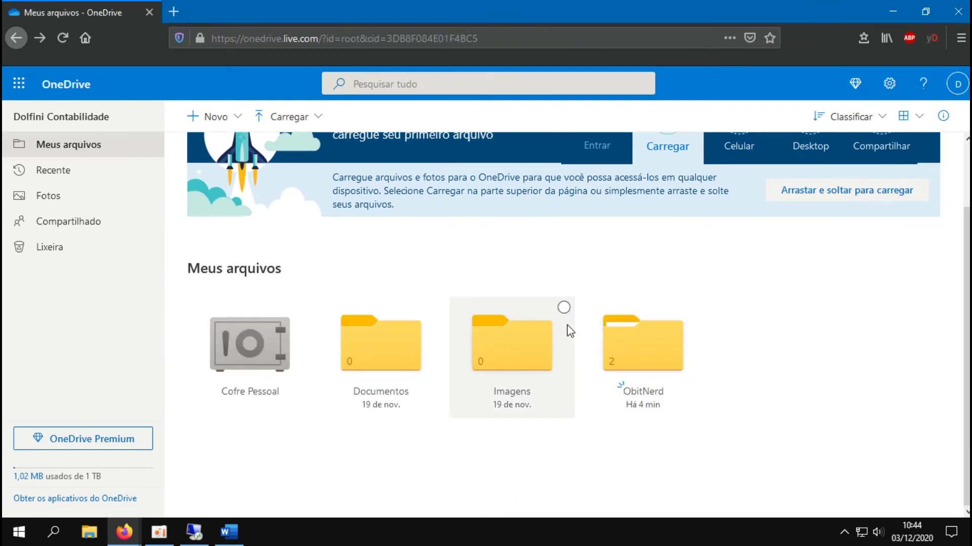
{"action": "left_click", "coordinate": [564, 308]}
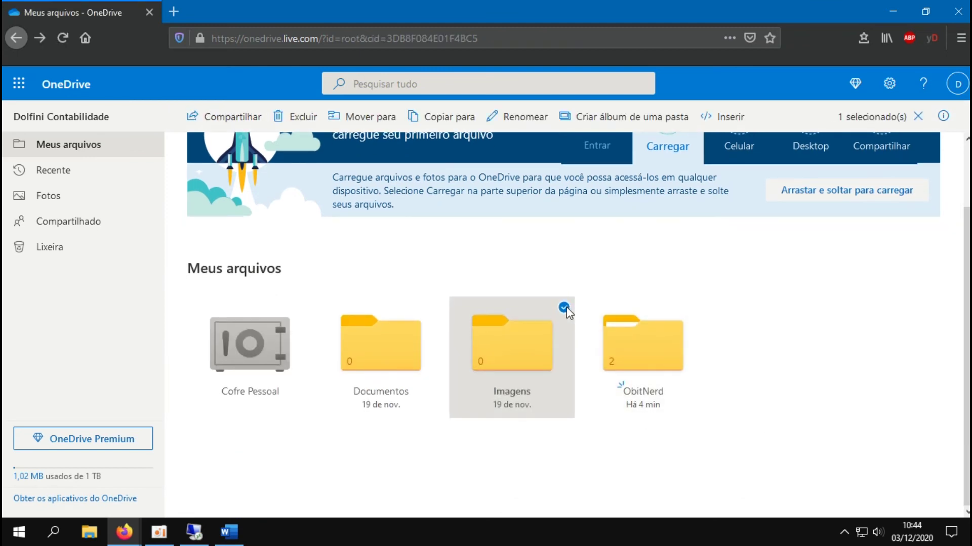
{"action": "left_click", "coordinate": [433, 308]}
{"action": "left_click", "coordinate": [302, 308]}
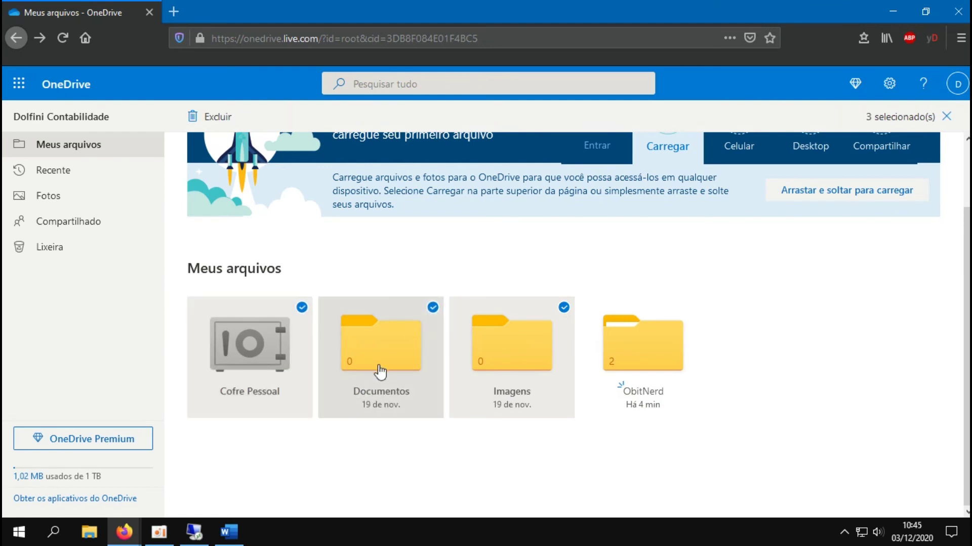
{"action": "left_click", "coordinate": [212, 117]}
{"action": "left_click", "coordinate": [467, 403]}
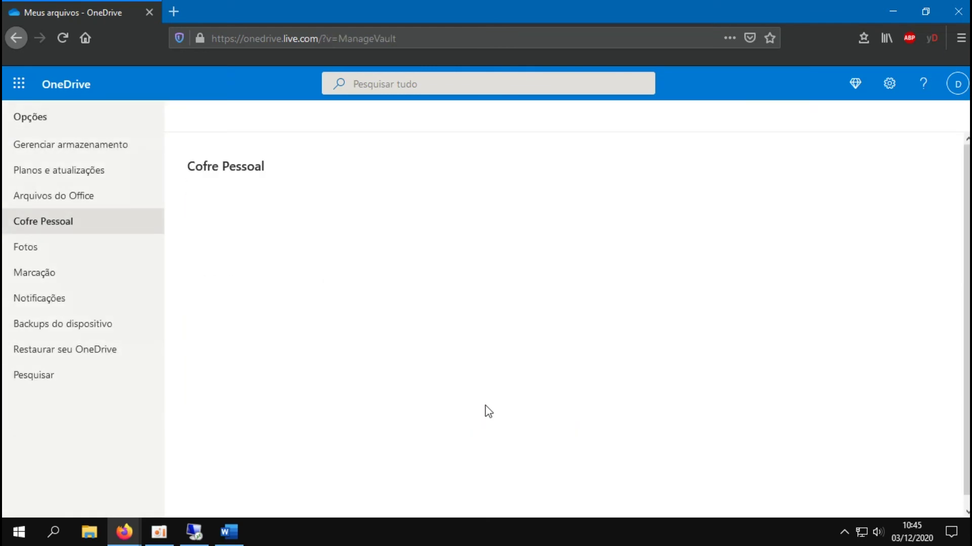
{"action": "key", "text": "alt+Left"}
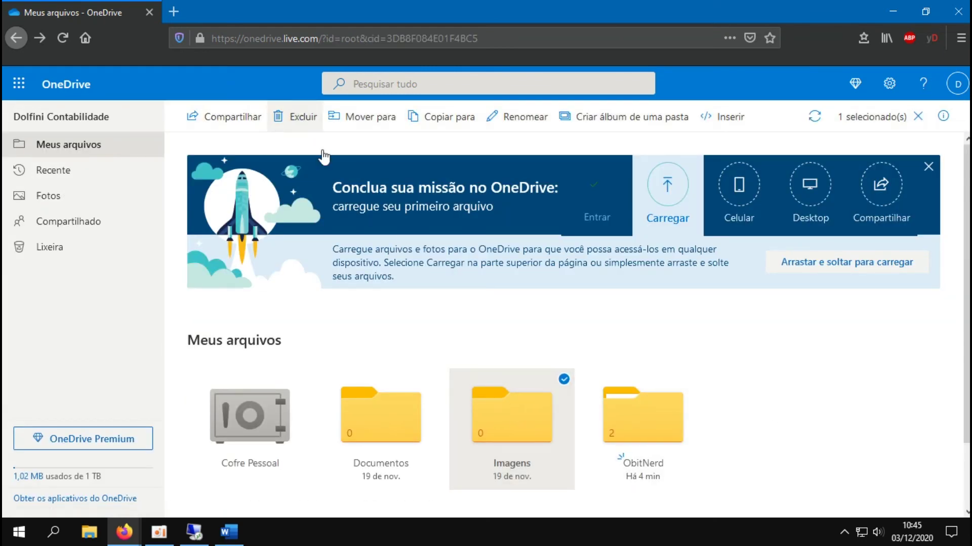
Delete only the Imagens folder from Meus arquivos
{"action": "left_click", "coordinate": [304, 120]}
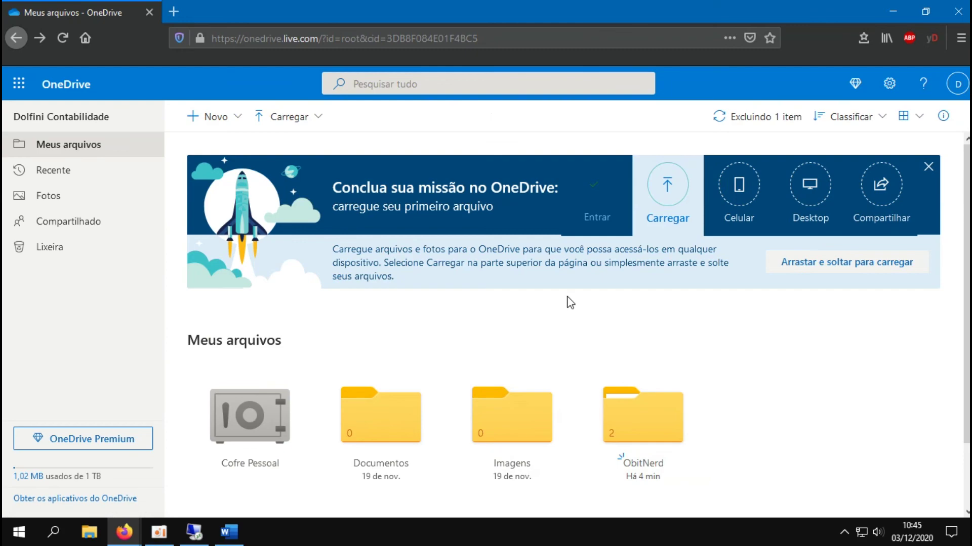
{"action": "left_click", "coordinate": [434, 380]}
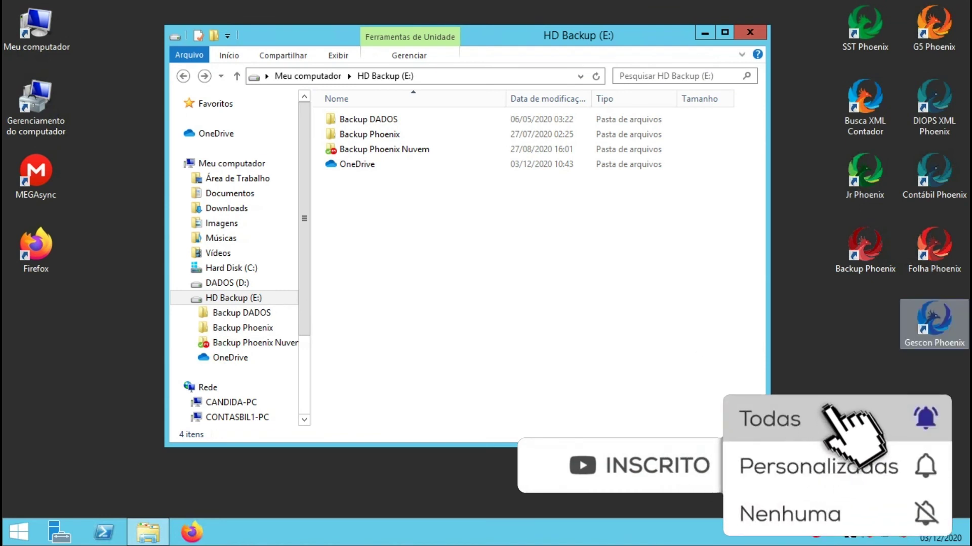
{"action": "mouse_move", "coordinate": [481, 6]}
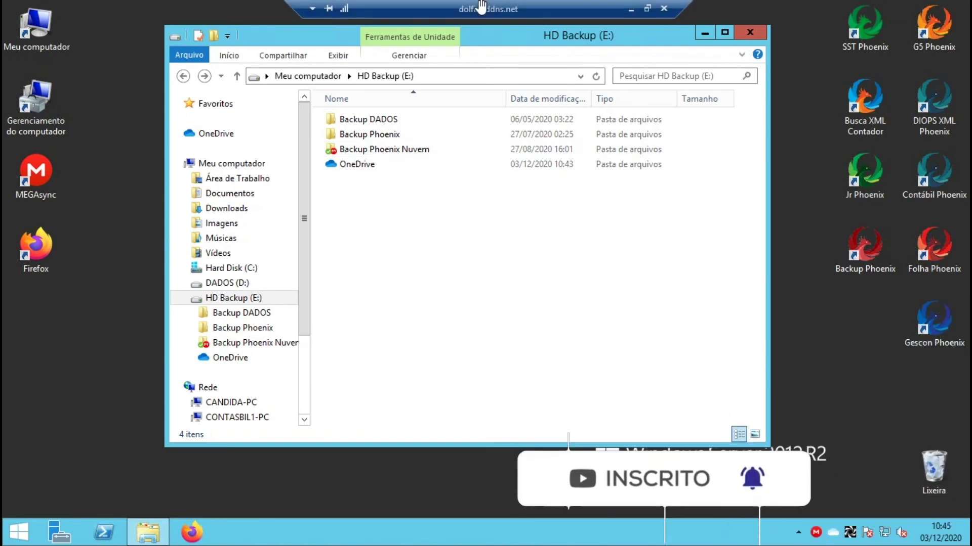